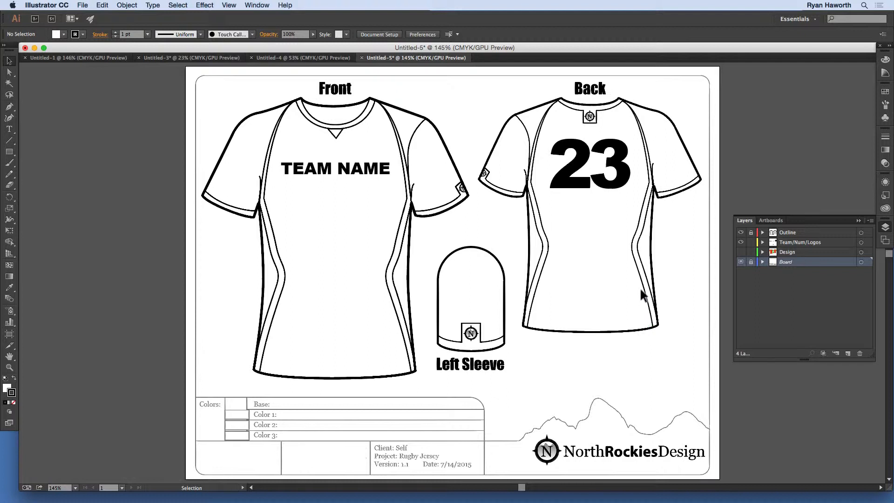
- Create a new Letter-size document using the Print profile
key(super+n)
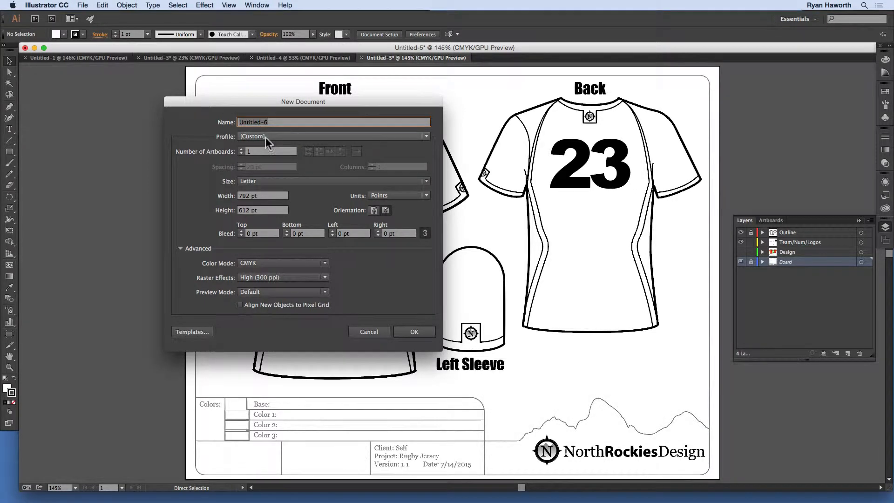
click(292, 136)
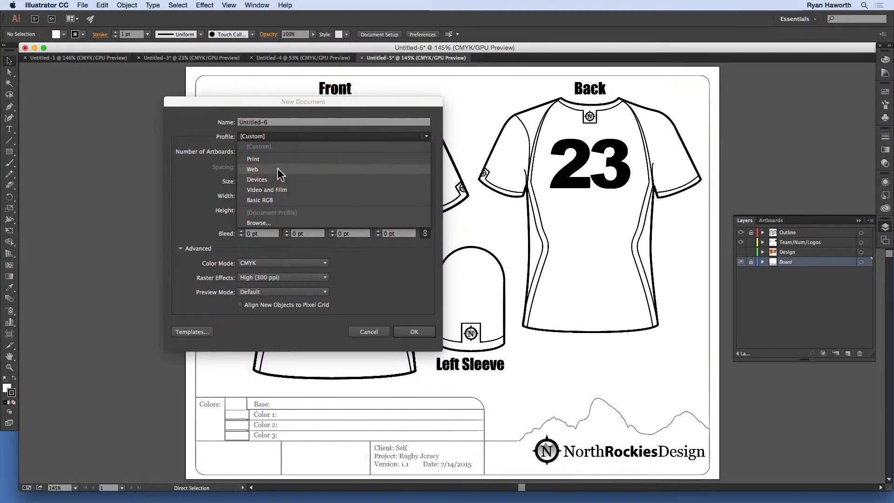
click(279, 164)
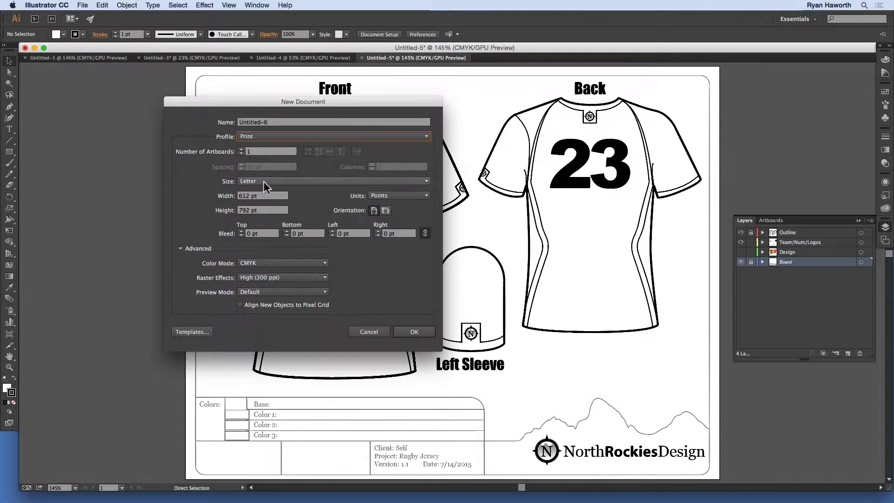
click(417, 331)
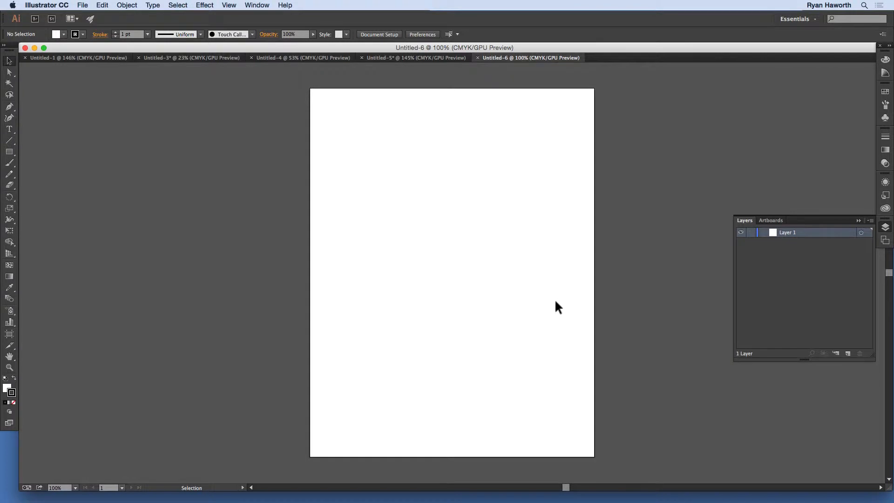
- Show the rulers and the grid, and set the ruler units to inches
key(super+r)
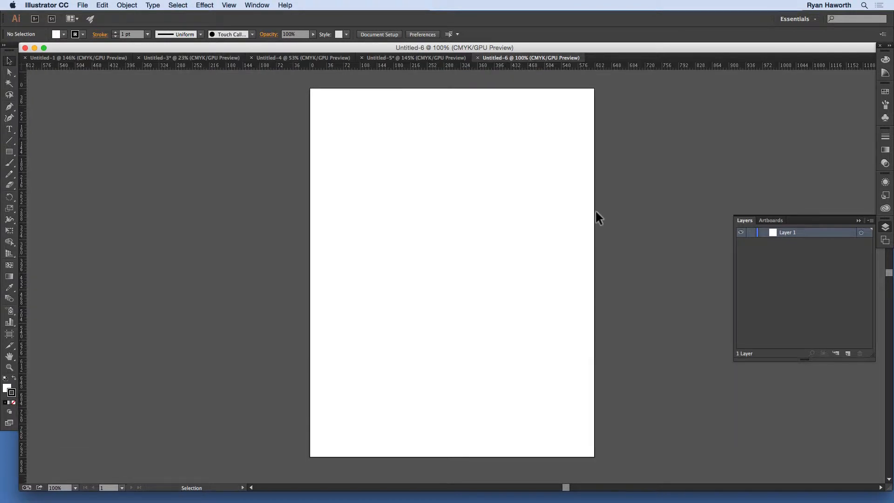
key(super+apostrophe)
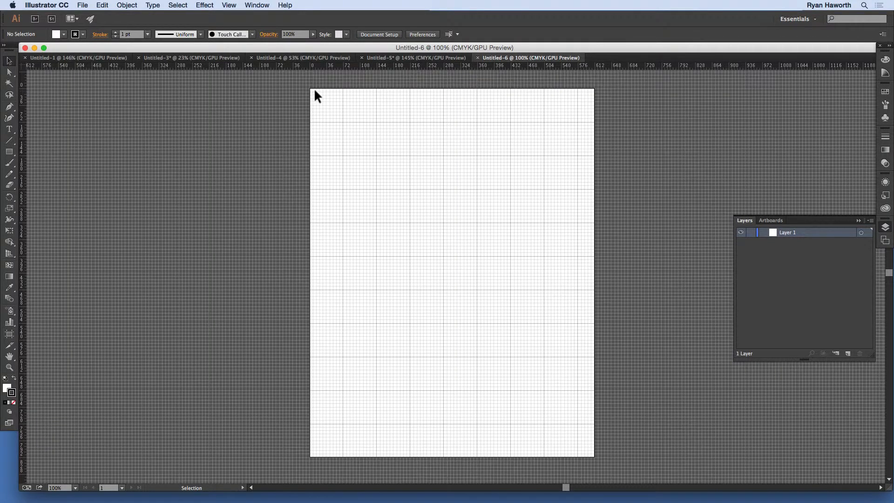
right_click(353, 66)
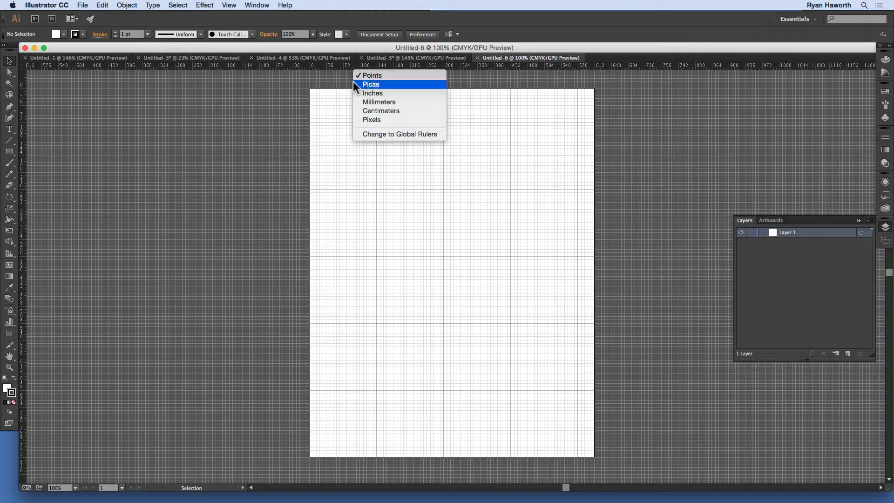
click(373, 93)
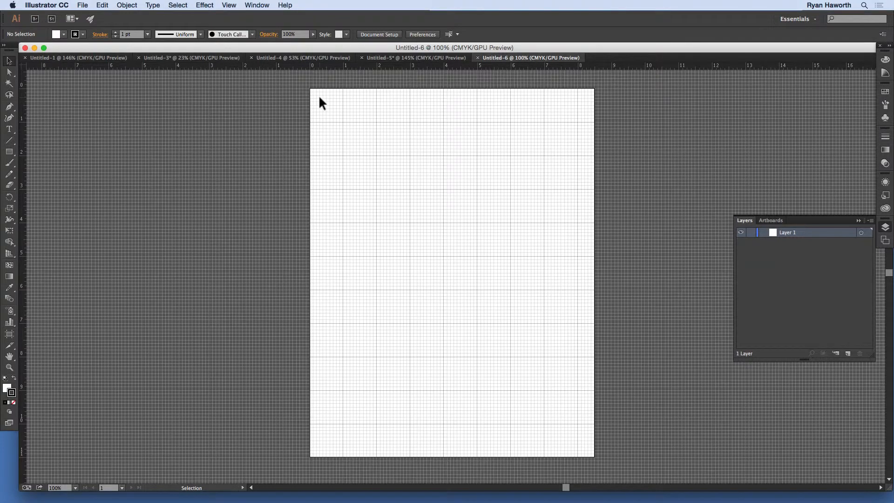
- Set the grid to 8 subdivisions in the Guides & Grid preferences
key(super)
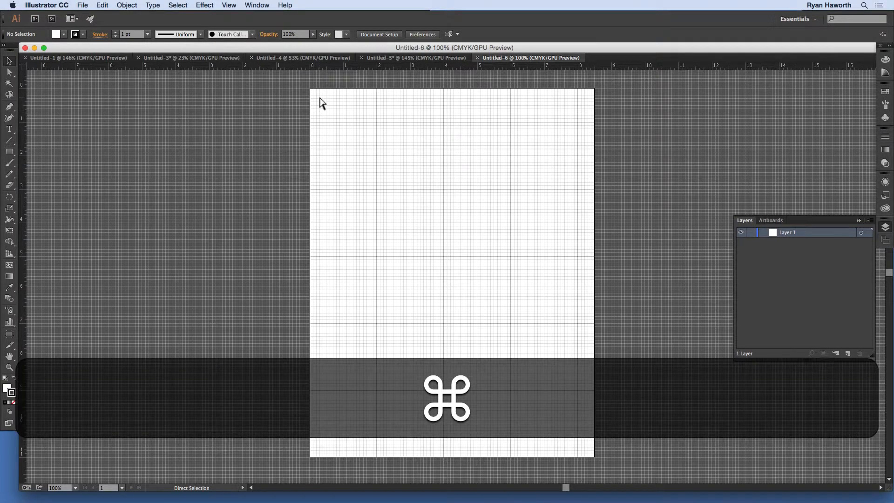
key(super+k)
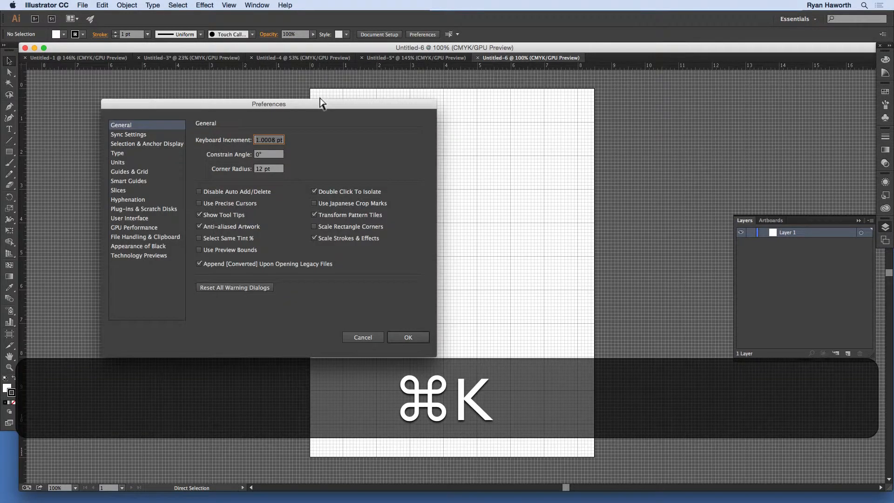
click(139, 171)
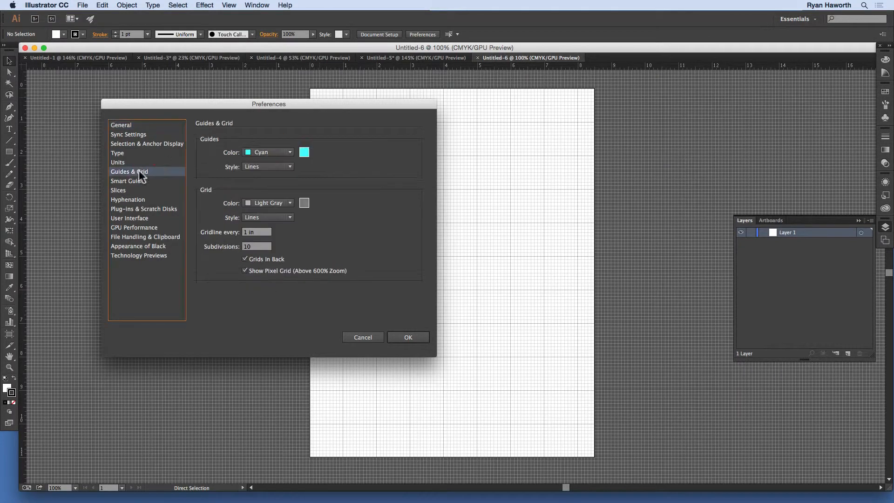
click(251, 245)
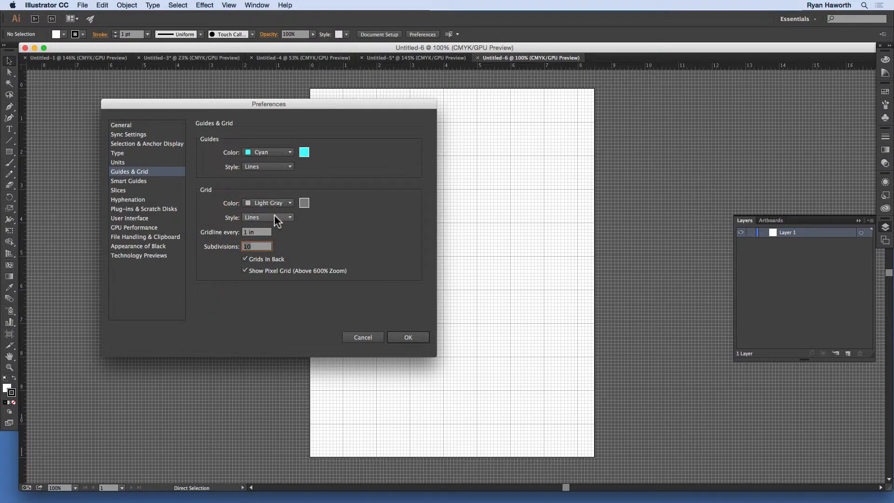
text(8)
click(410, 336)
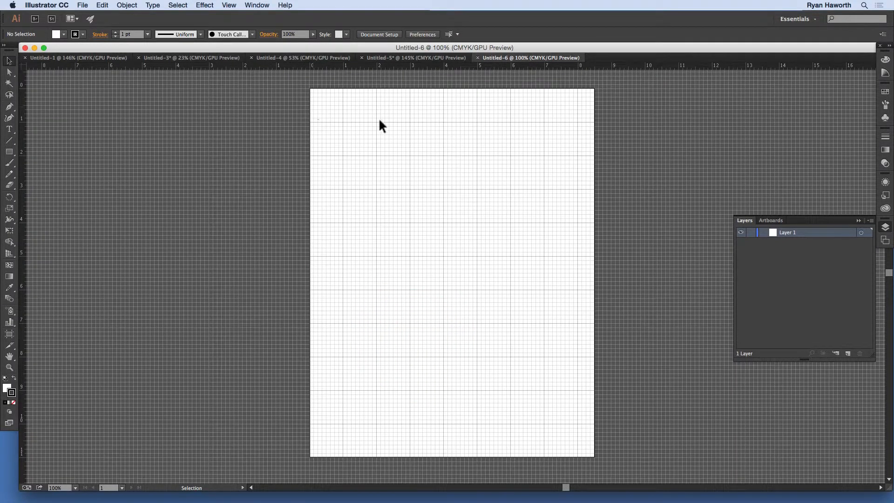
- Draw a rectangle 8 in wide and 10.5 in tall near the artboard's upper-left corner
key(super+space)
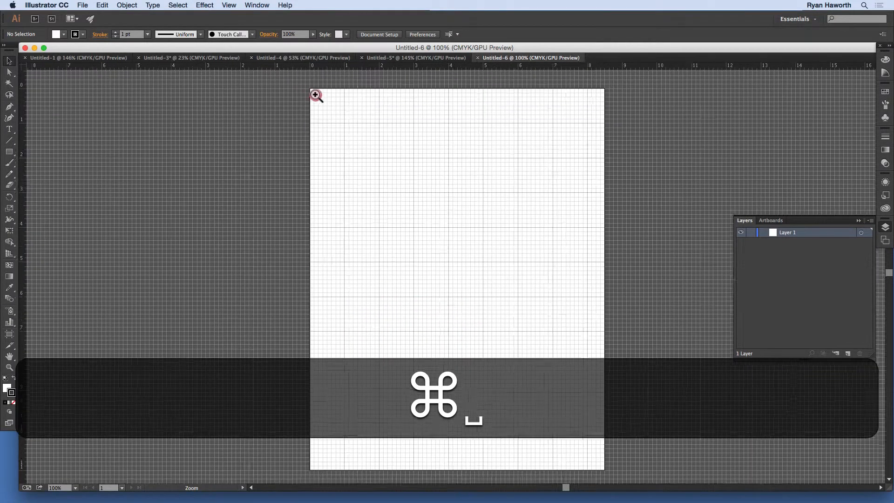
drag(309, 94, 524, 305)
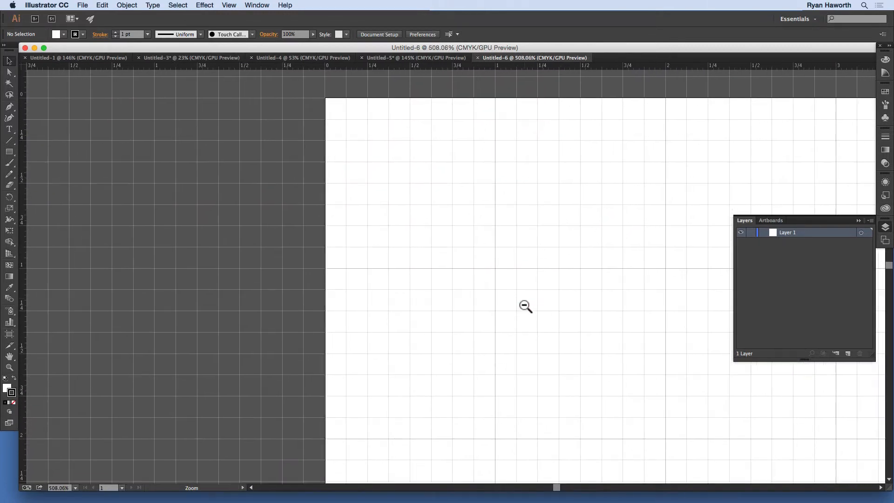
drag(494, 219, 444, 263)
key(space)
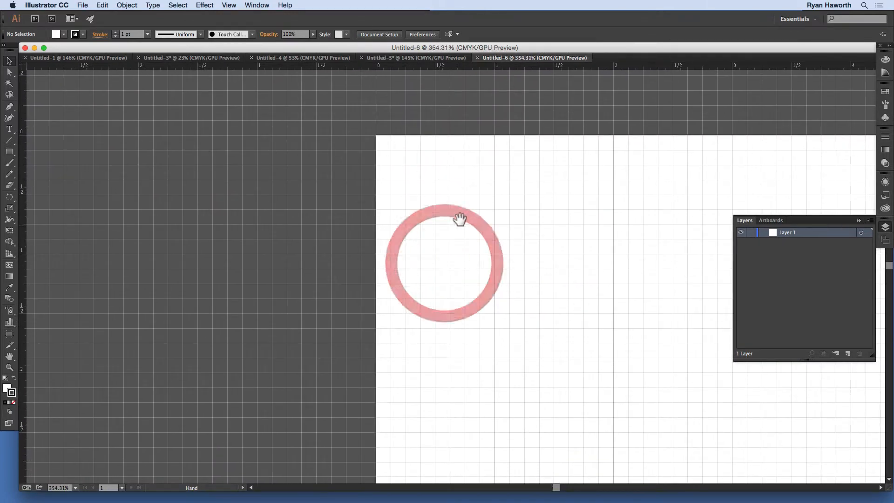
drag(461, 215, 380, 247)
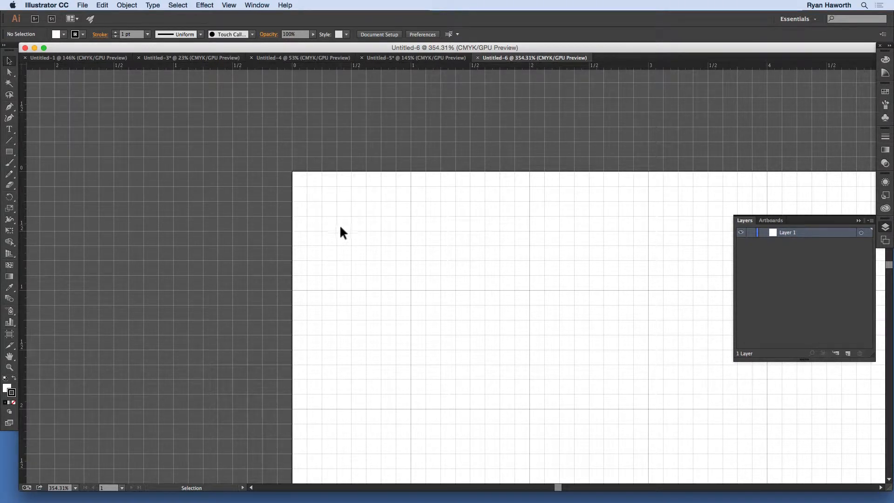
key(m)
click(323, 198)
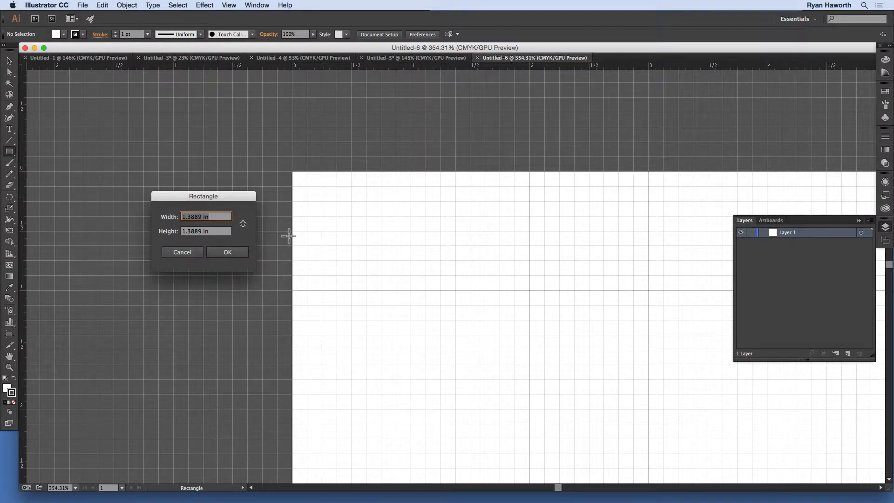
text(8 in)
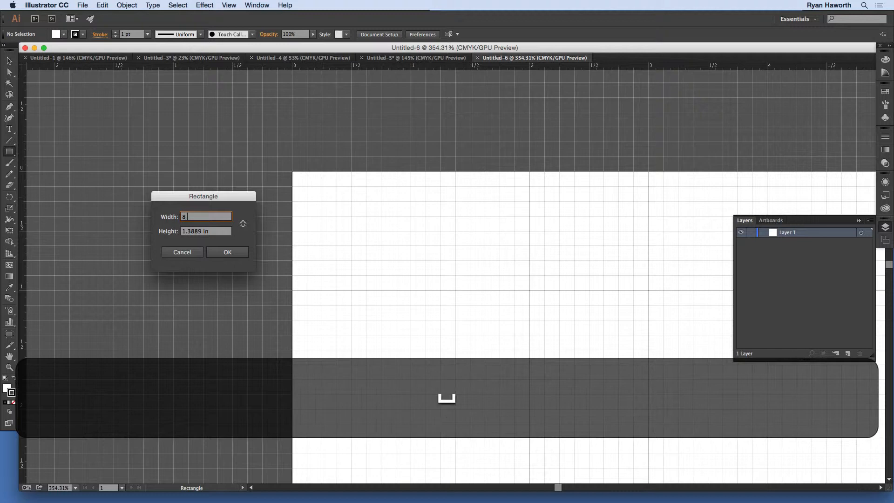
key(Tab)
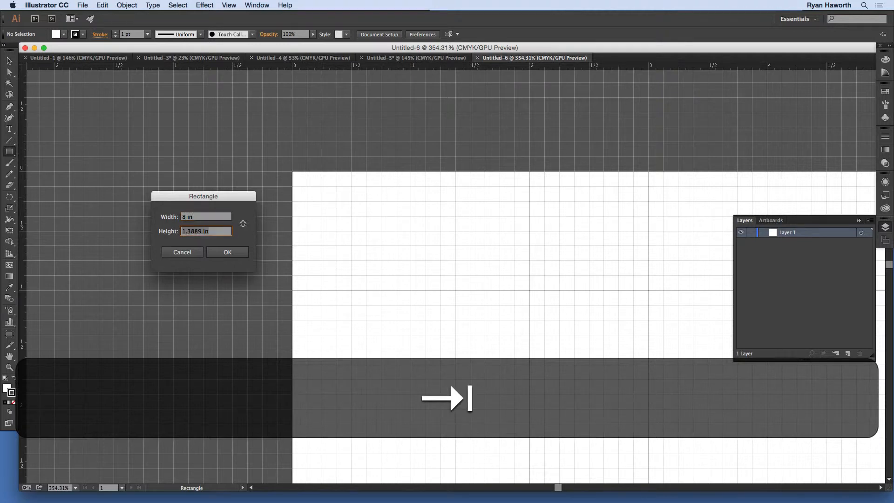
text(10.5)
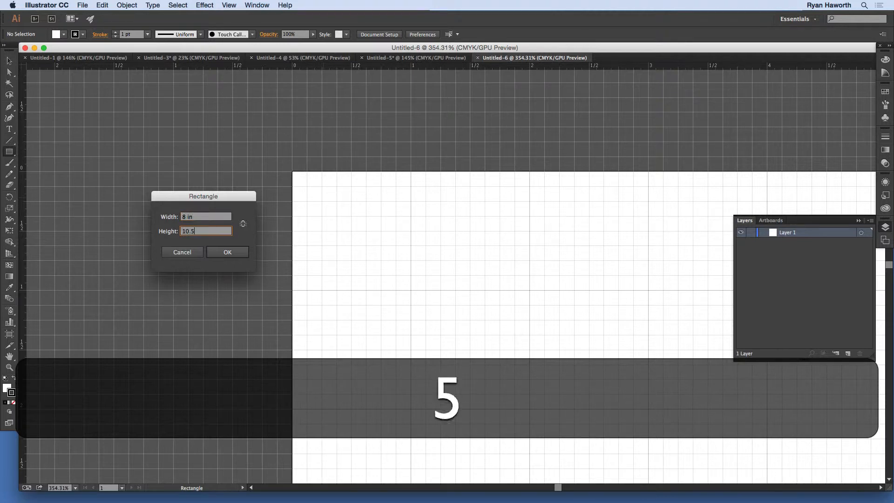
text( in)
key(Return)
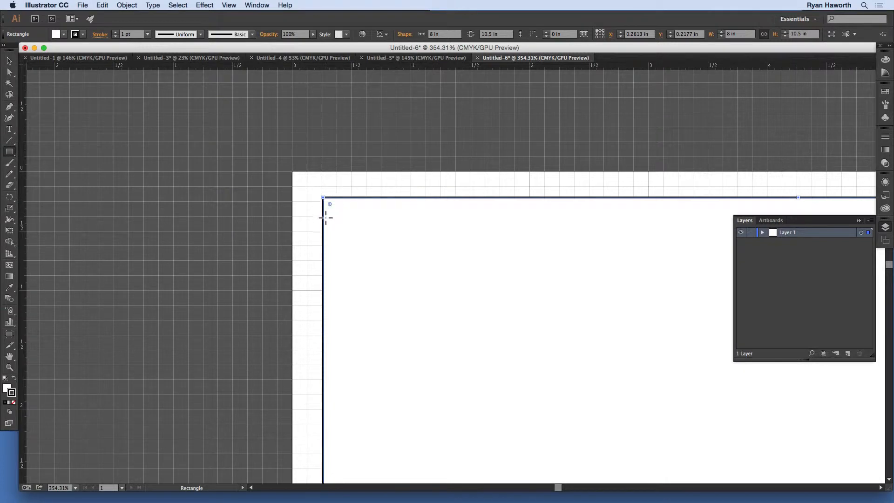
- Position the rectangle at X 0.25 in and Y 0.25 in
key(v)
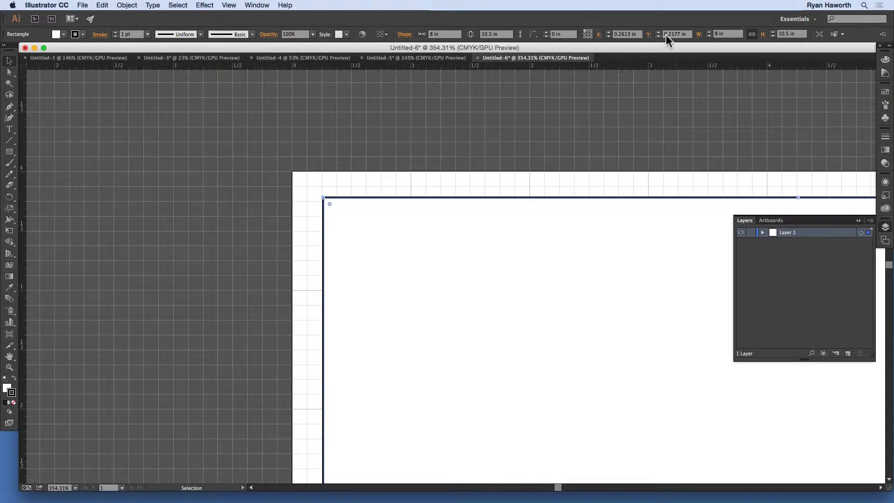
click(632, 33)
text(.)
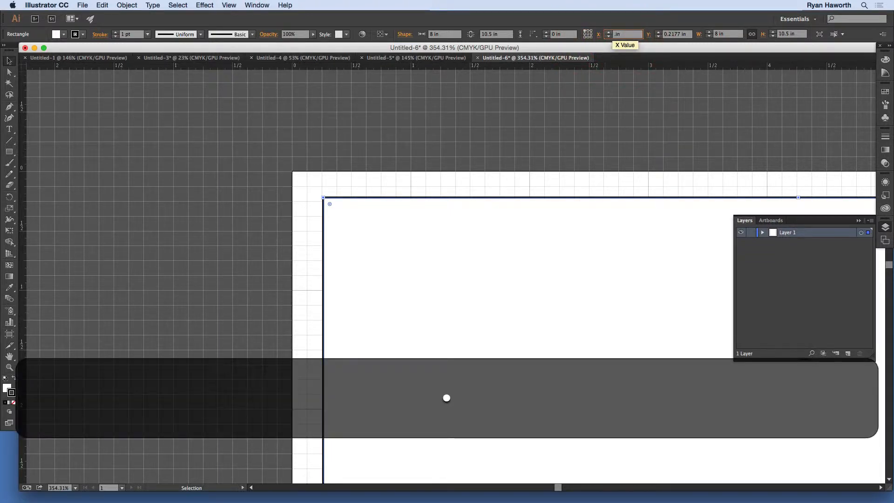
text(25)
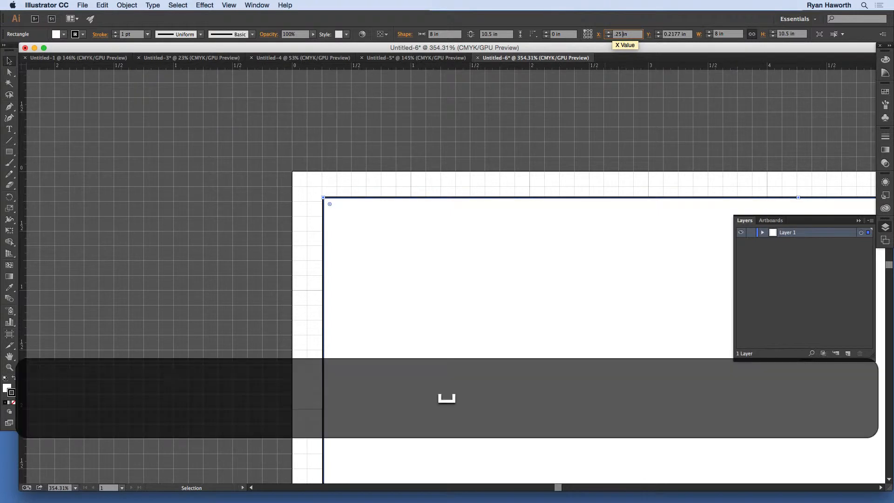
key(Tab)
text(.2)
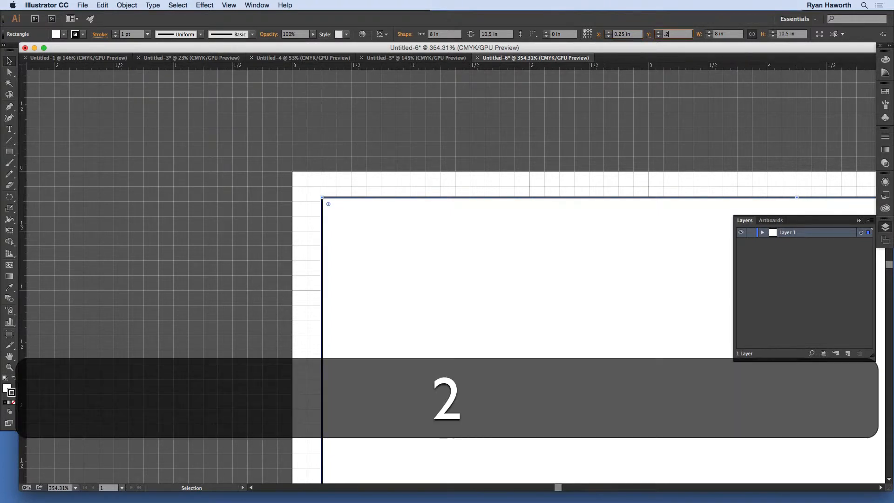
text(5 in)
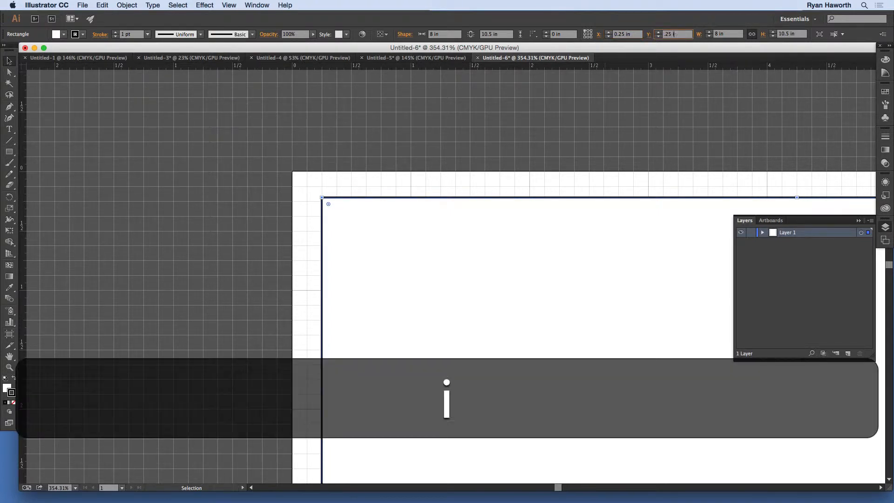
key(Return)
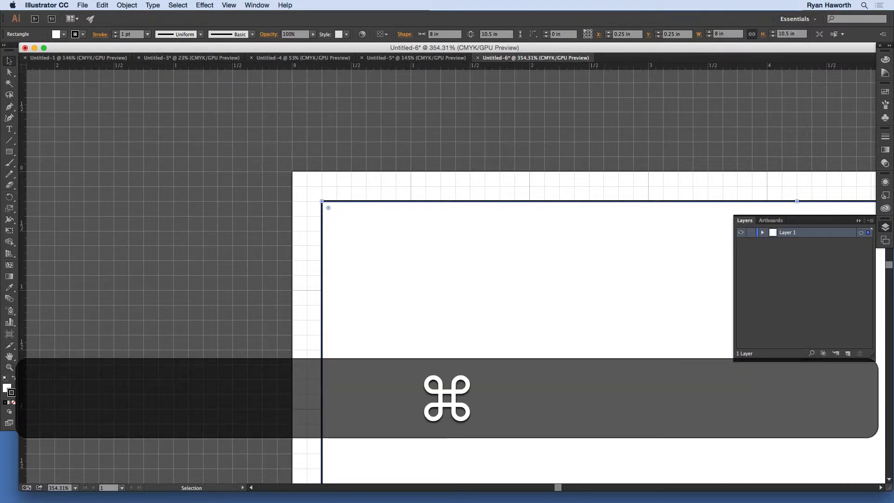
- Fit the artboard in view, hide the grid, and set the rectangle's stroke and fill to none
key(super+0)
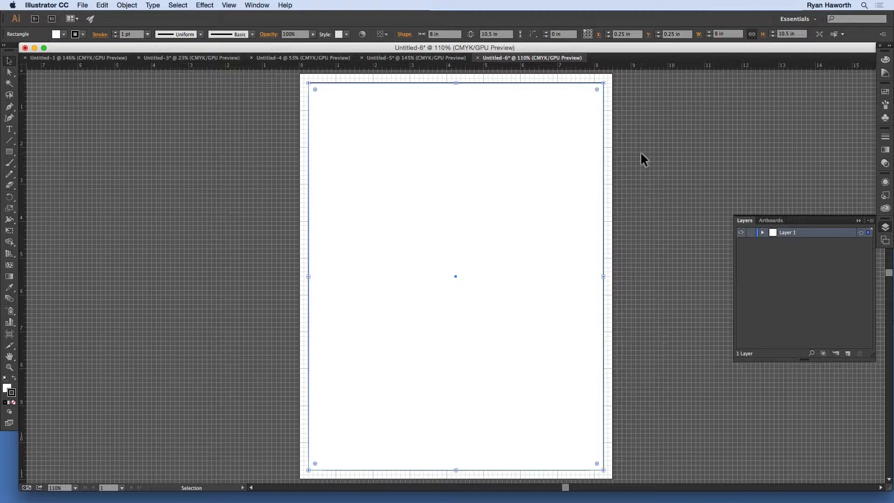
key(super+apostrophe)
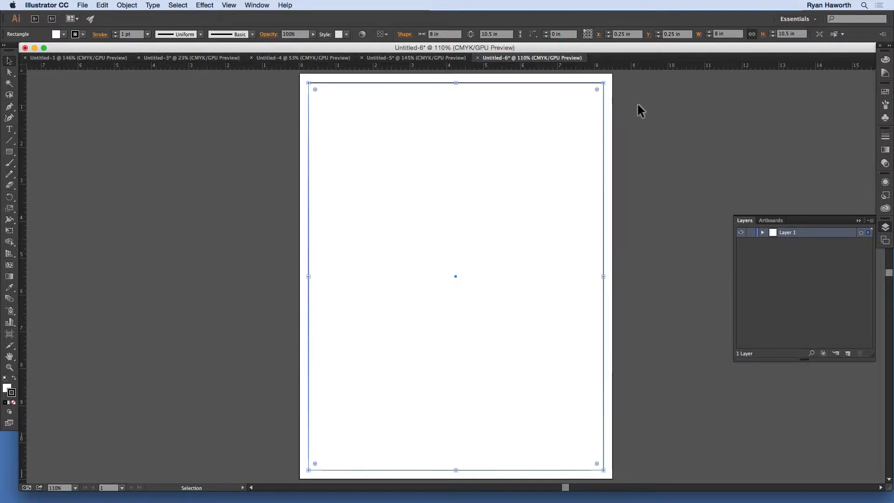
key(slash)
key(x)
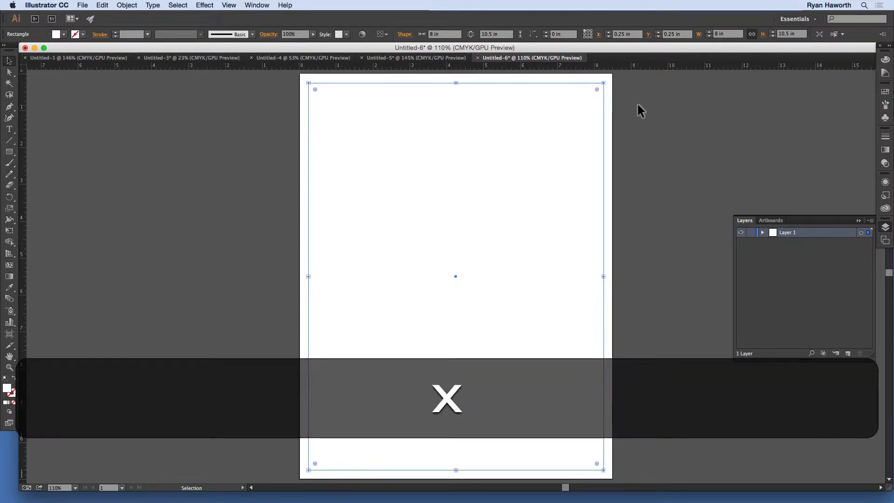
key(slash)
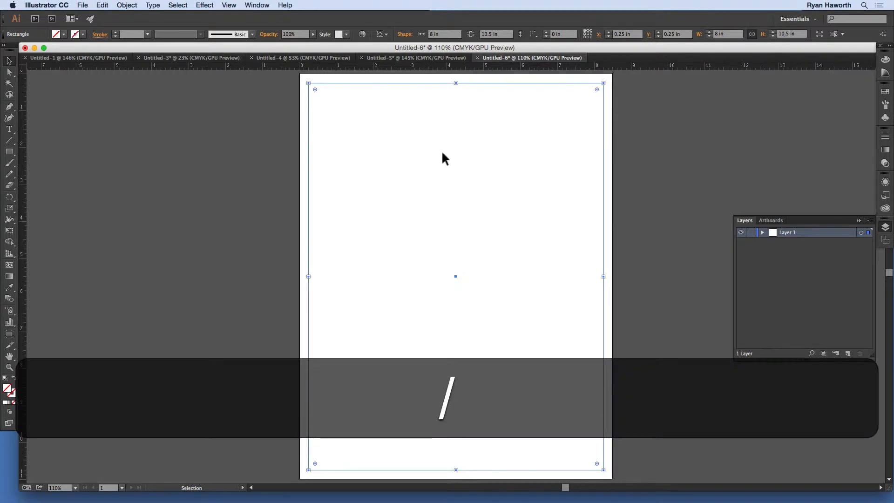
- Deselect and check the margin rectangle in Outline view, then return to Preview
click(624, 136)
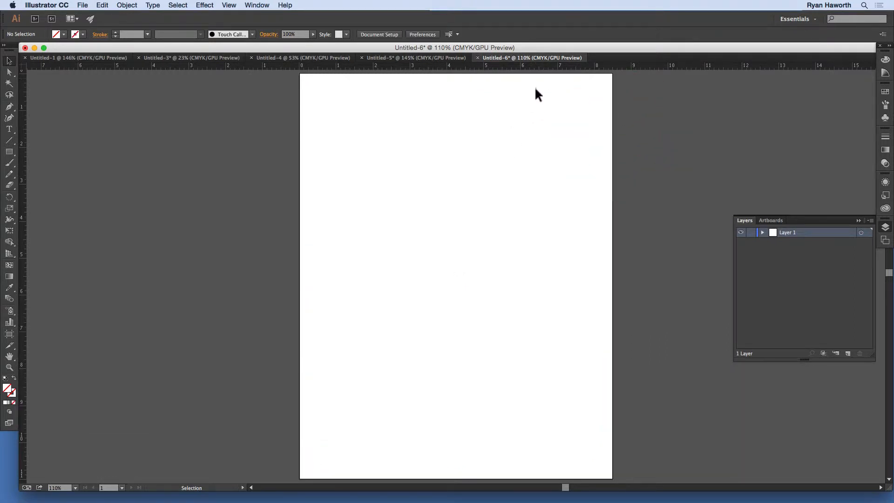
key(super+y)
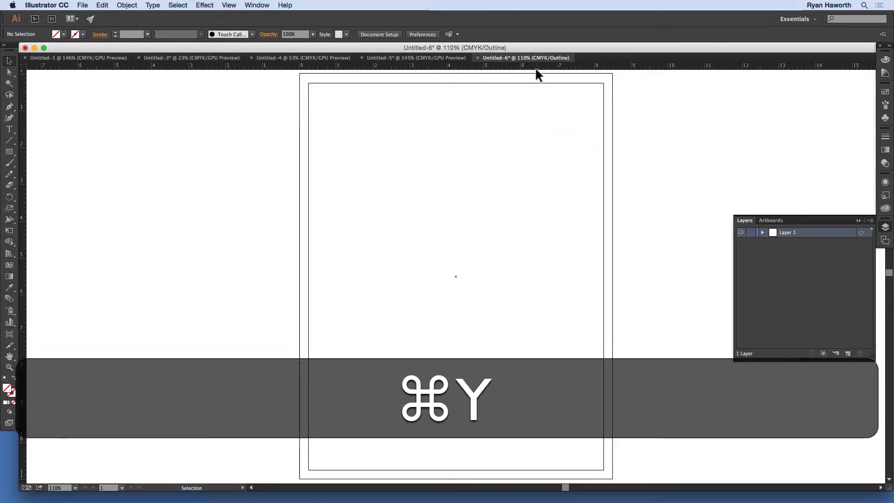
key(super+y)
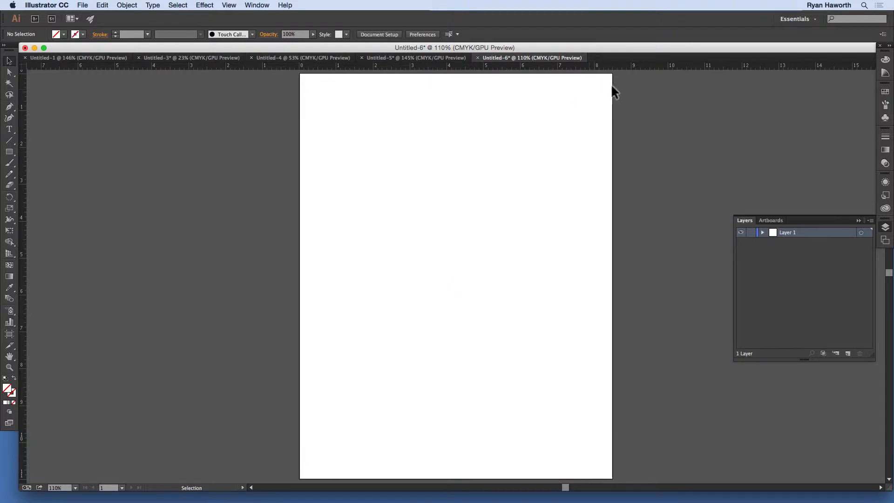
- Copy the border frame and logo artwork from the jersey document and paste it into the new document
click(437, 58)
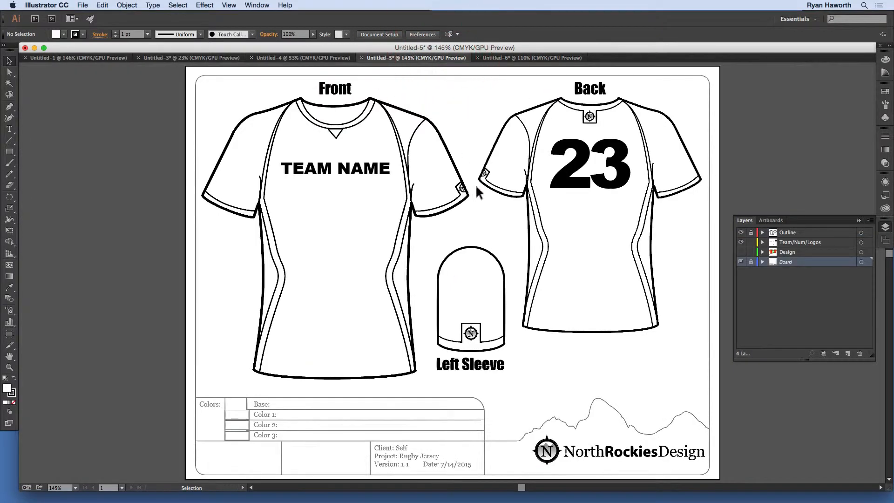
click(604, 401)
drag(721, 409, 514, 458)
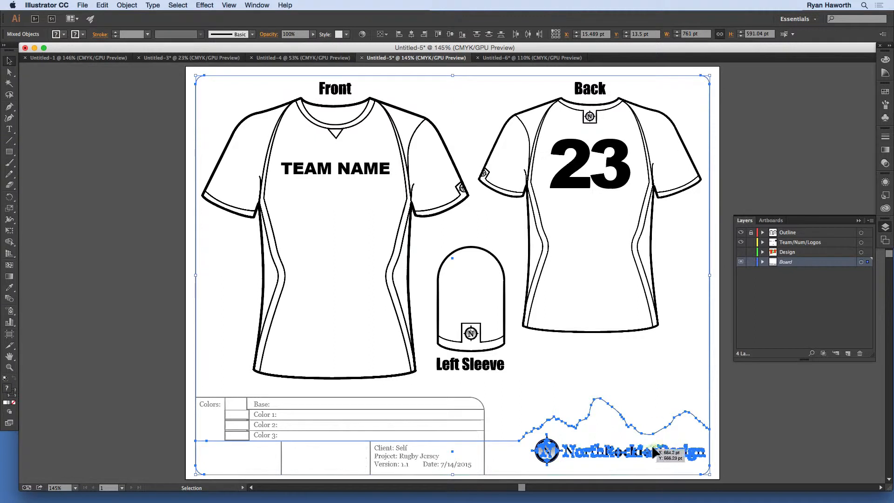
key(super+c)
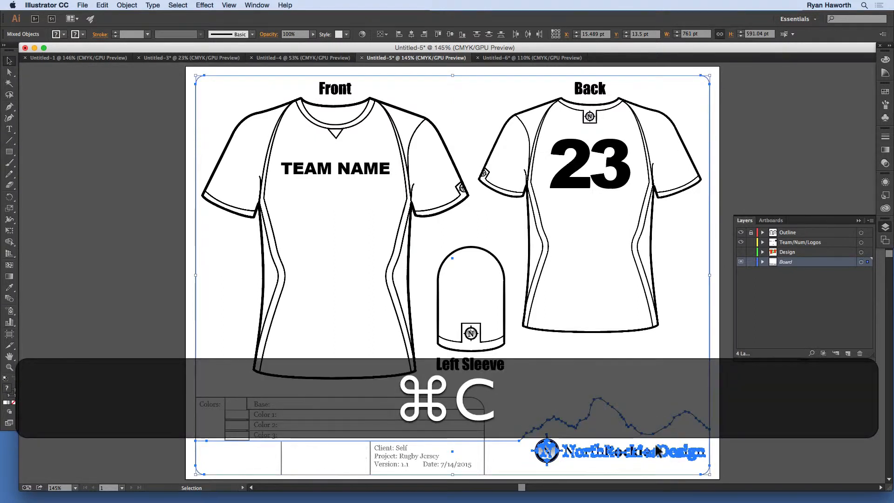
click(518, 57)
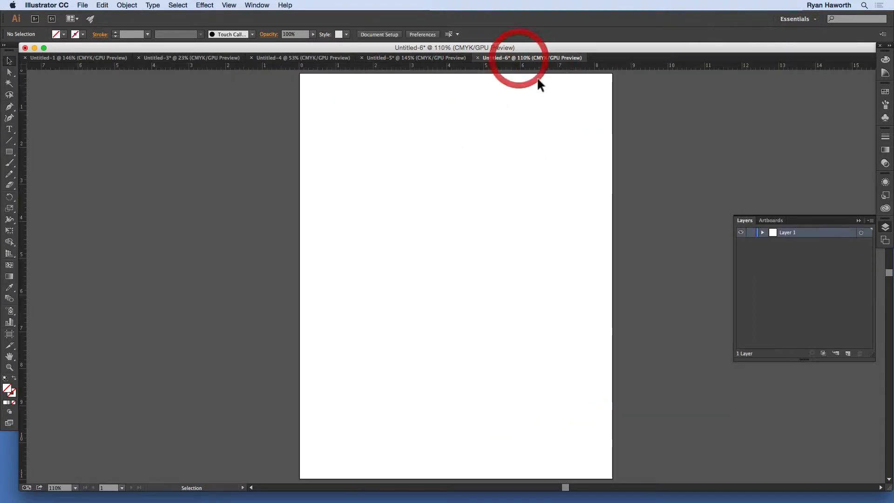
key(super+v)
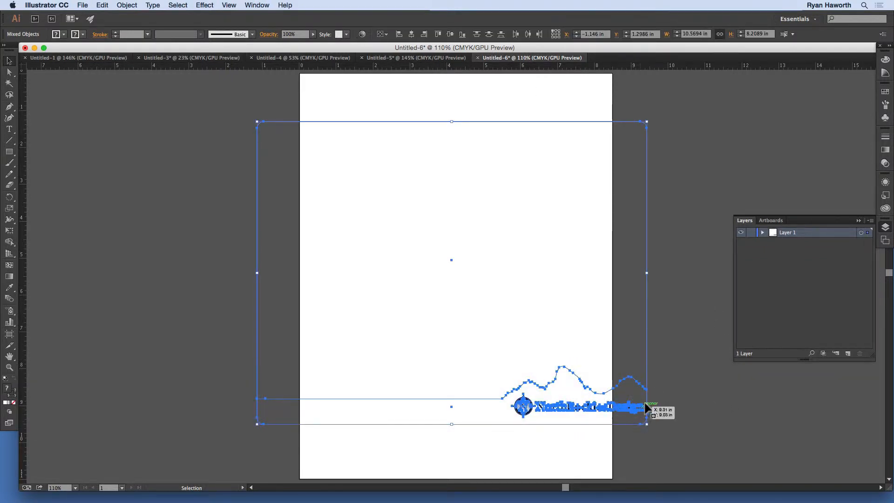
- Move the pasted frame and logo toward the artboard's lower right, then switch to Outline view and deselect
drag(647, 392, 601, 424)
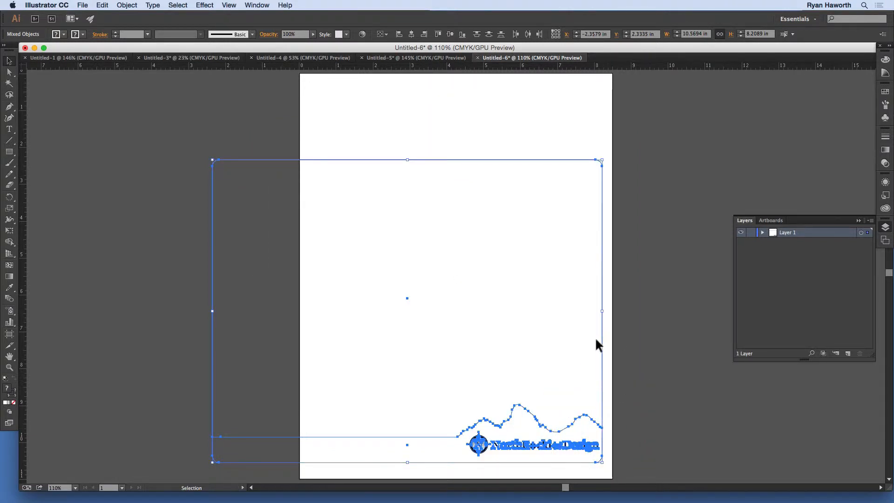
mouse_move(602, 338)
mouse_down()
mouse_move(605, 356)
mouse_move(604, 344)
mouse_up()
key(super+y)
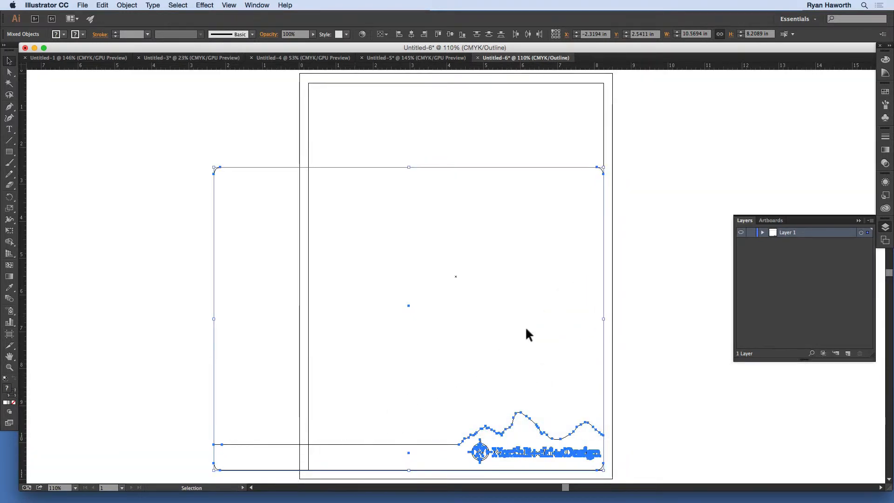
click(624, 309)
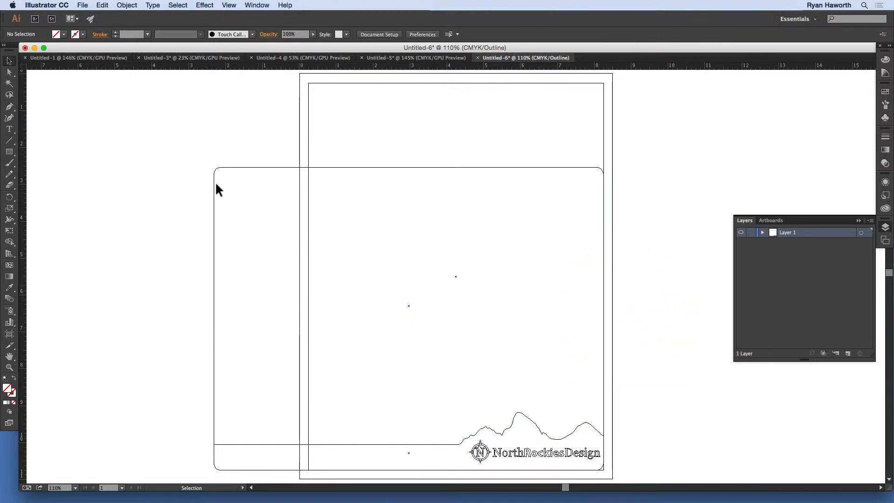
- Direct-select the frame's left-side anchors and snap them to the margin rectangle's left edge at X 0.25 in
key(a)
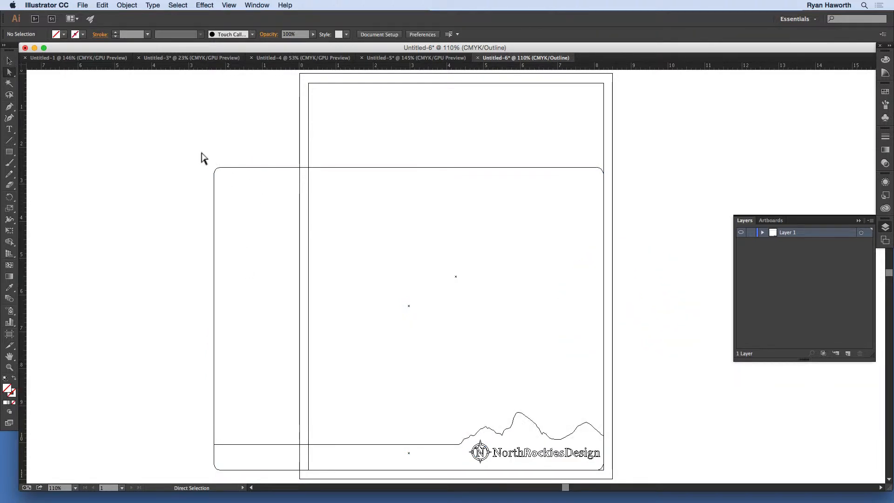
drag(202, 153, 314, 466)
key(shift)
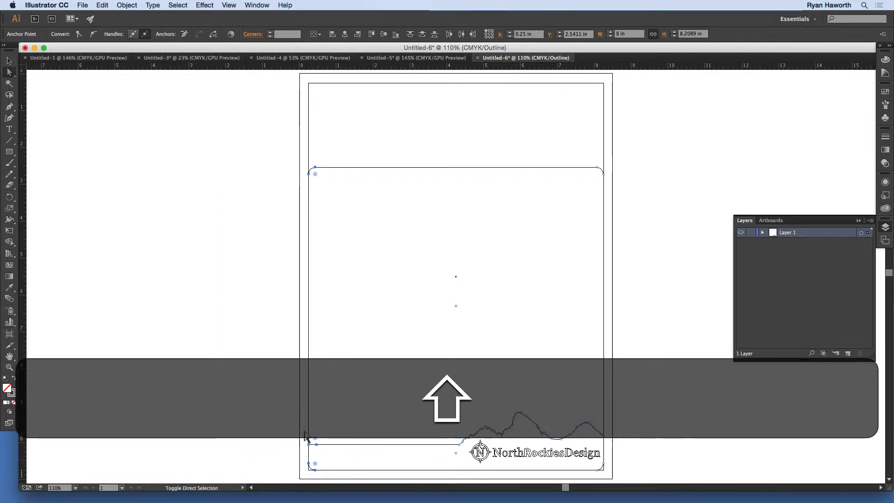
drag(278, 154, 634, 195)
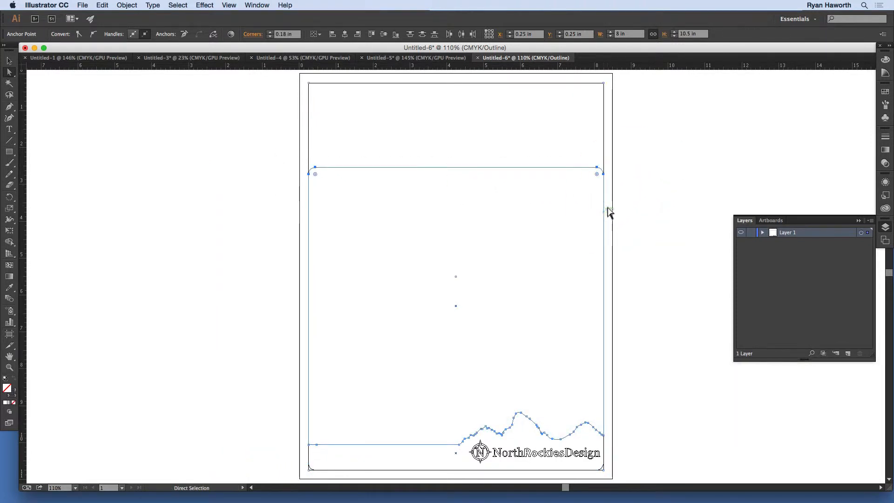
drag(598, 168, 602, 104)
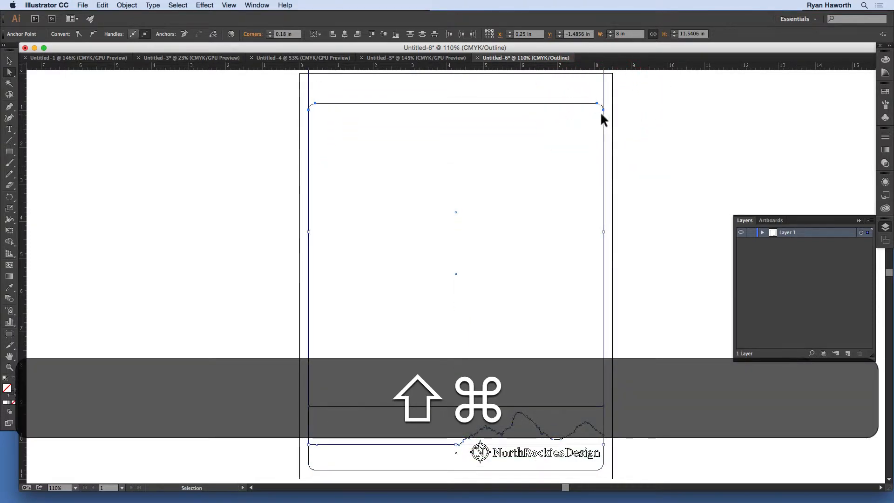
key(super+z)
key(shift+v)
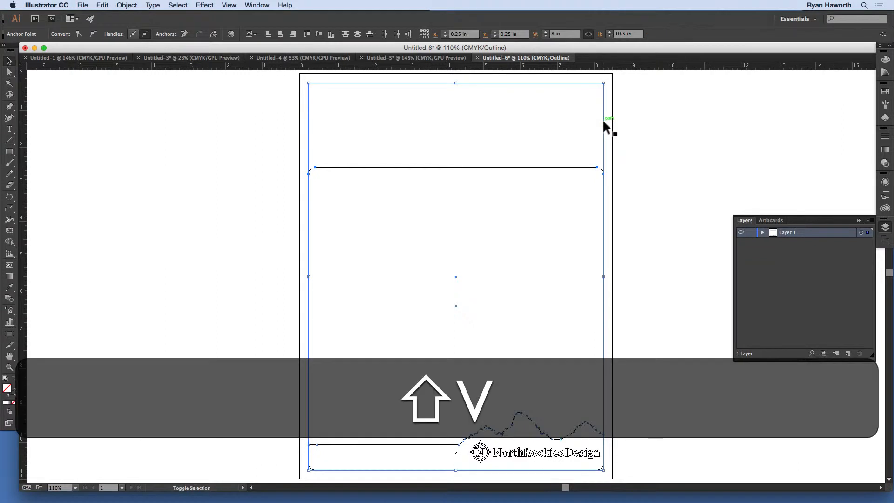
shift+click(604, 122)
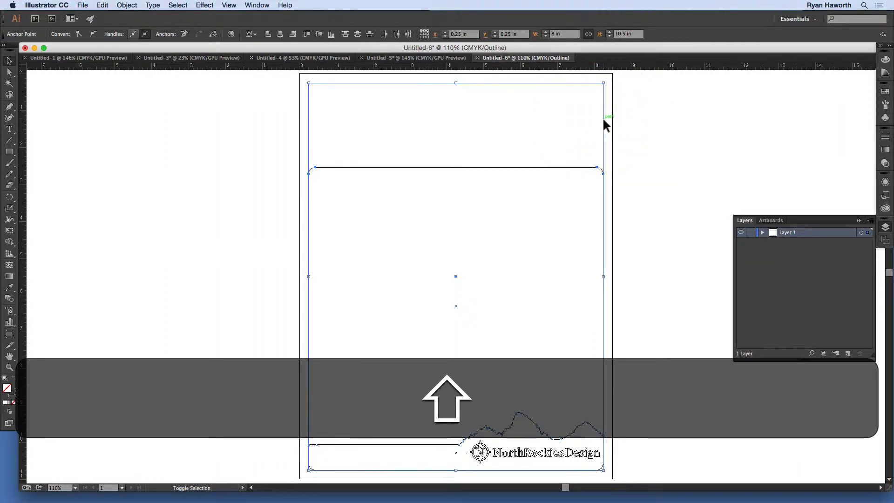
shift+click(603, 120)
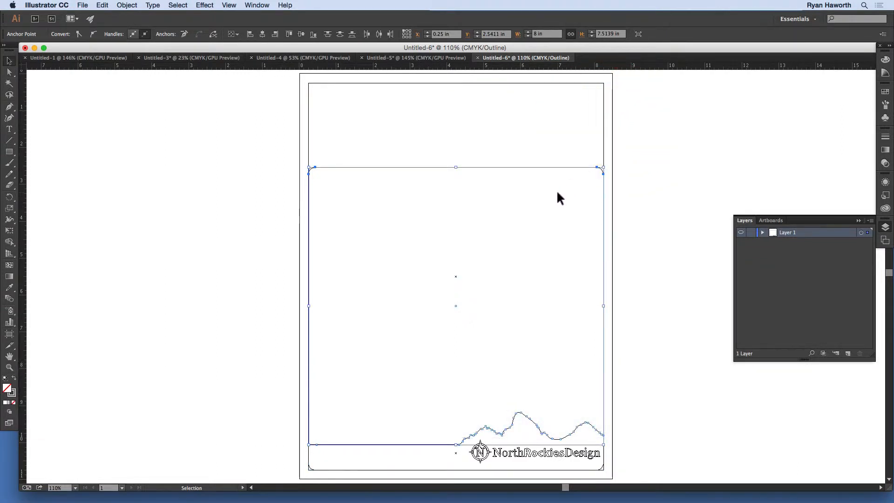
- Drag the frame's top edge anchors up to the top margin at Y 0.25 in, then deselect
key(a)
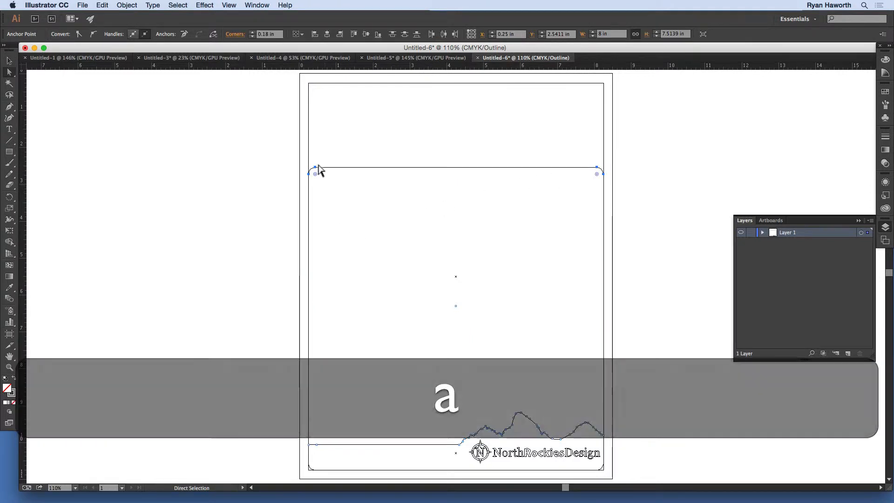
drag(317, 172, 320, 84)
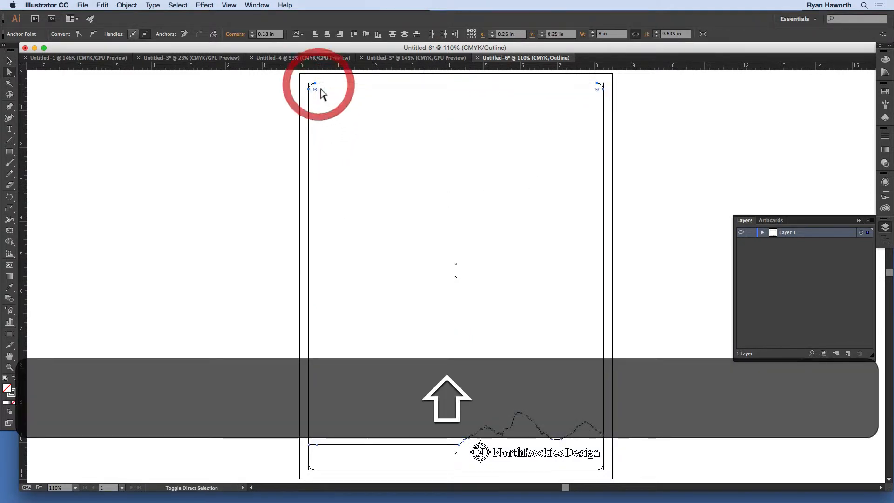
click(638, 160)
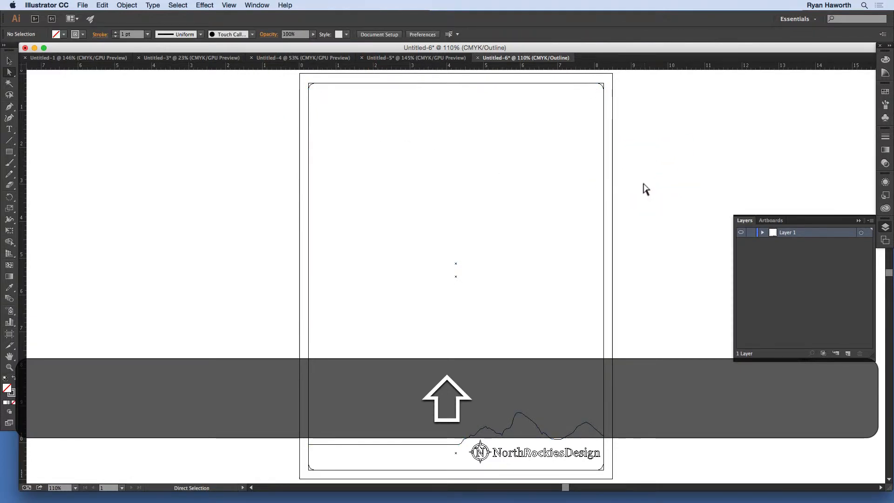
- Return to Preview and delete the object selected at the frame's top-left corner
key(super+y)
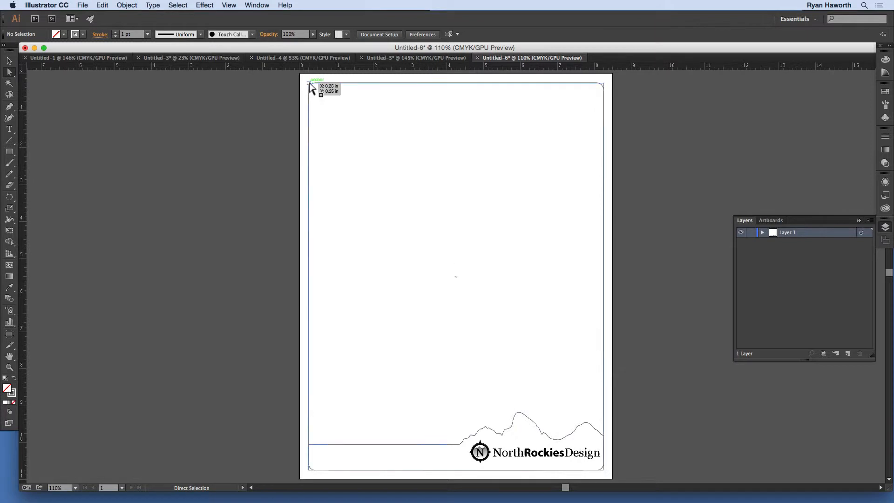
click(308, 84)
key(BackSpace)
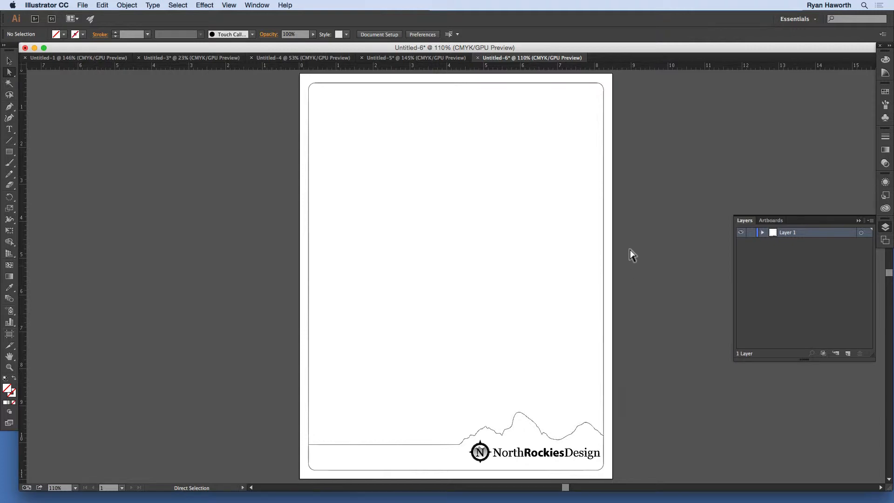
- Copy the client and project info group from the jersey document and paste it into the new document
click(385, 59)
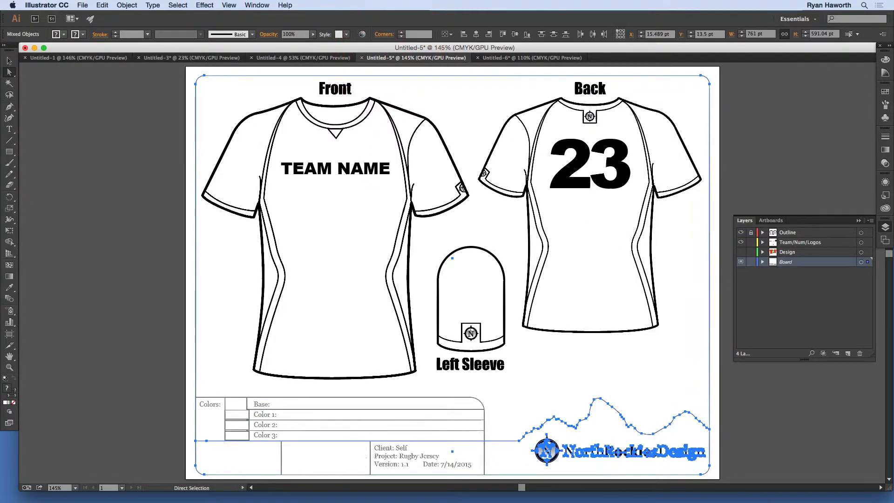
key(v)
click(298, 439)
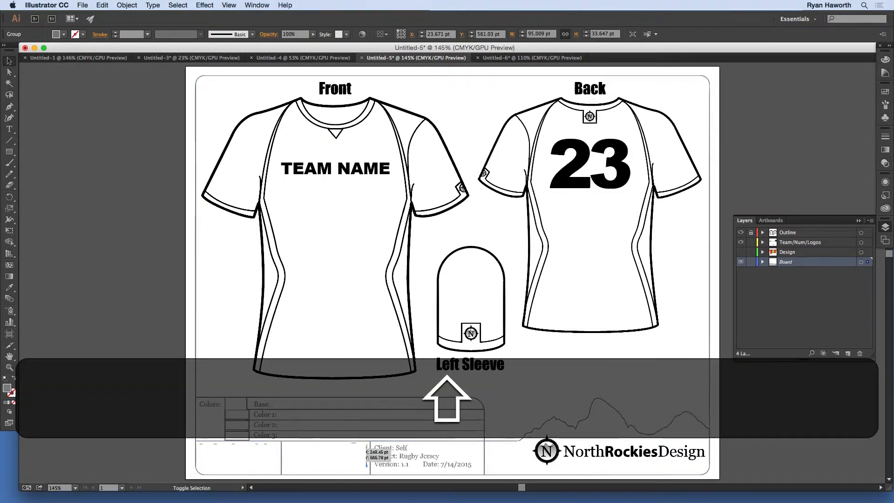
shift+click(370, 444)
key(super+shift+c)
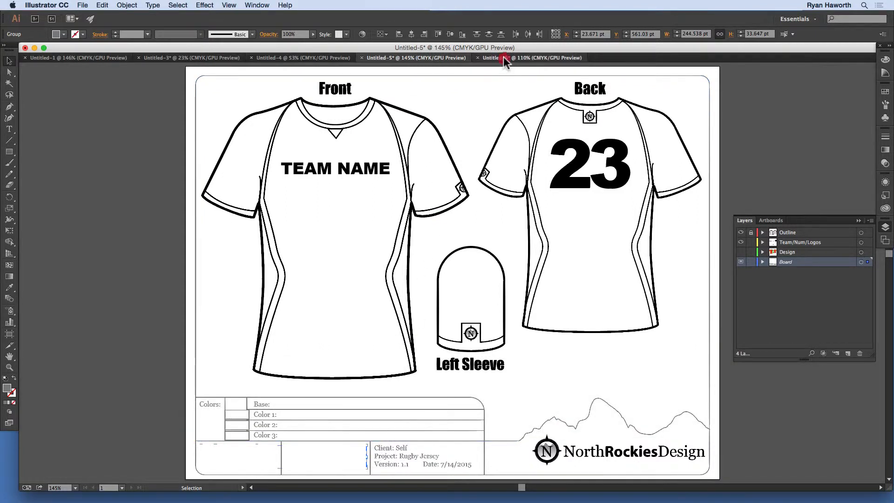
click(504, 58)
key(super+v)
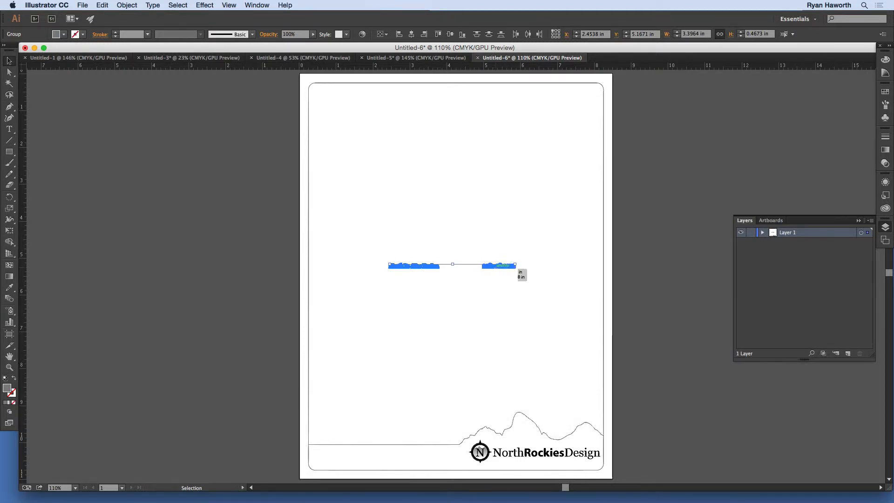
- Position the pasted info group in the frame's bottom band and deselect
key(slash)
drag(511, 267, 439, 442)
click(617, 401)
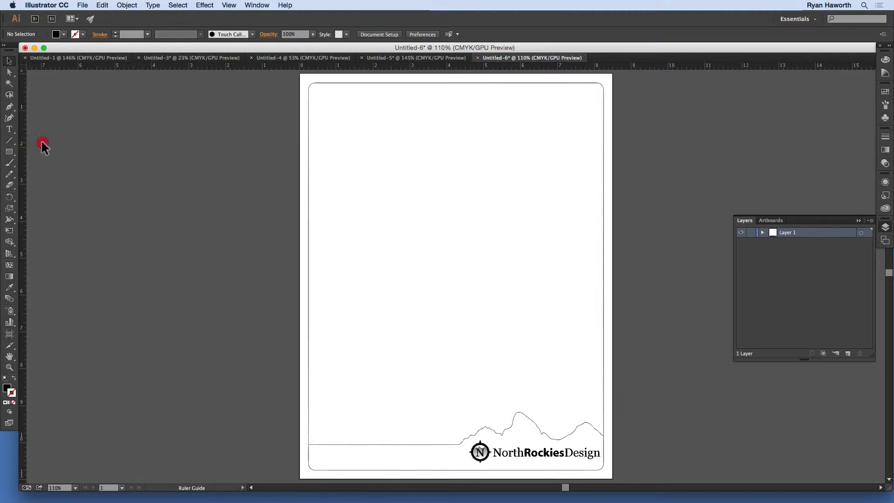
- Drag vertical ruler guides to the frame's left and right inner edges
drag(294, 156, 319, 154)
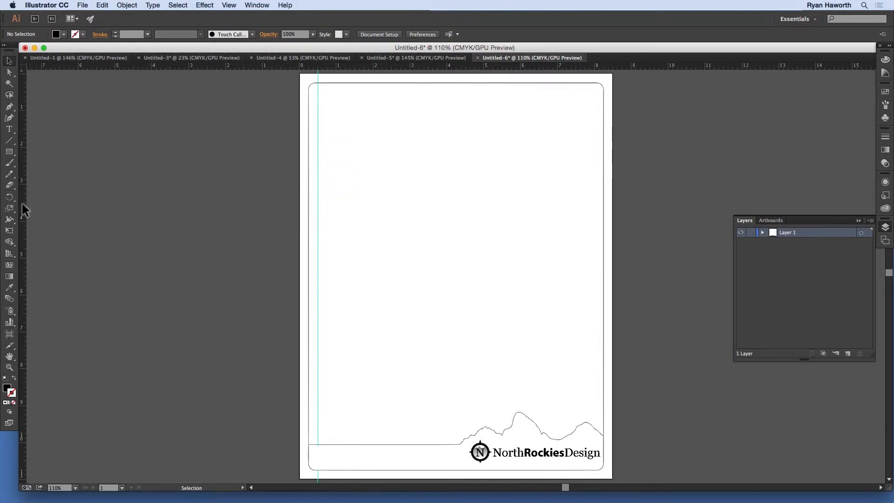
drag(21, 202, 594, 184)
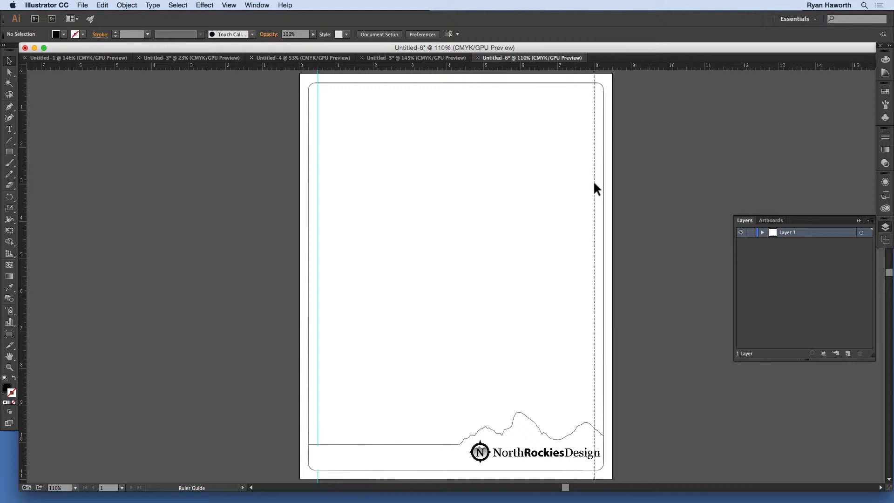
click(594, 180)
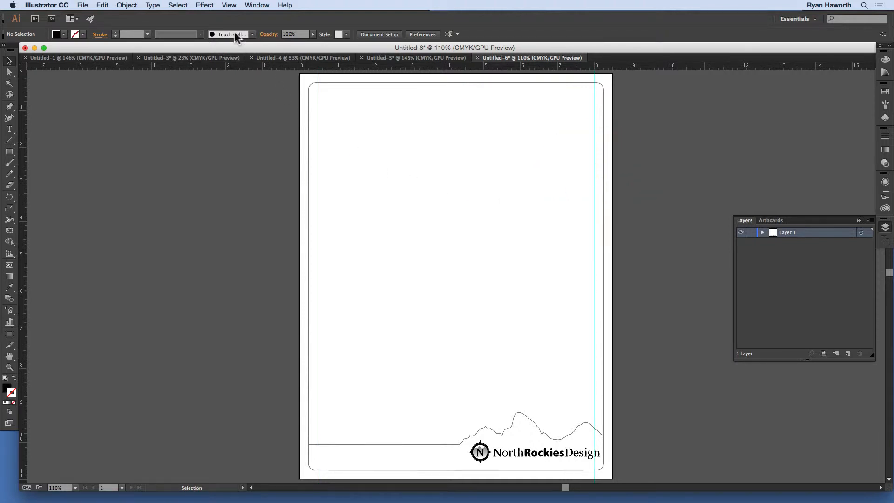
- Unlock the guides and position the right vertical guide at X 8 in
click(229, 5)
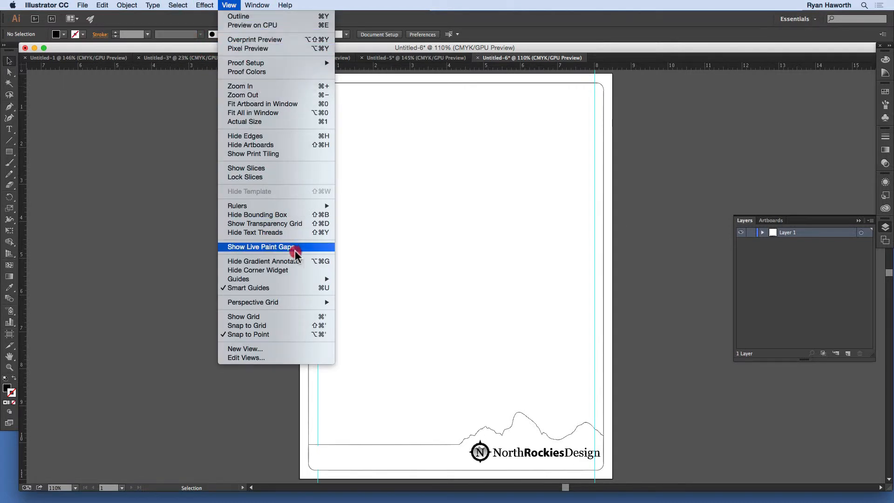
mouse_move(293, 279)
click(368, 287)
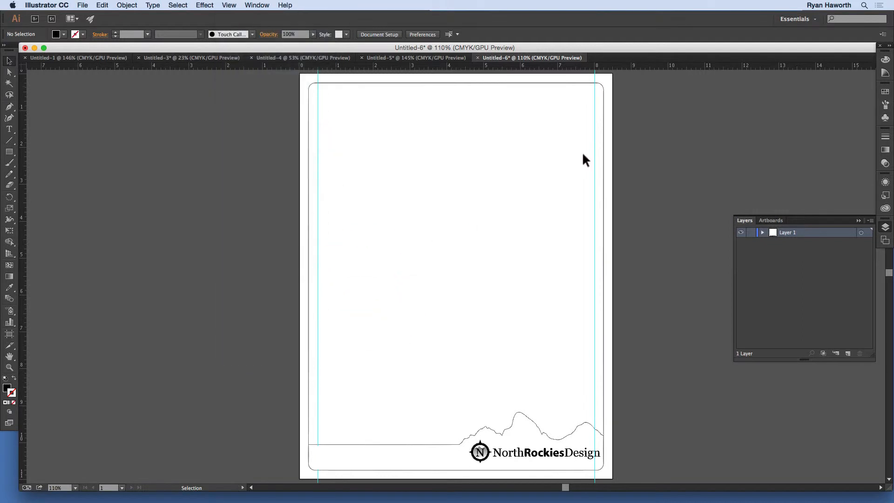
click(595, 122)
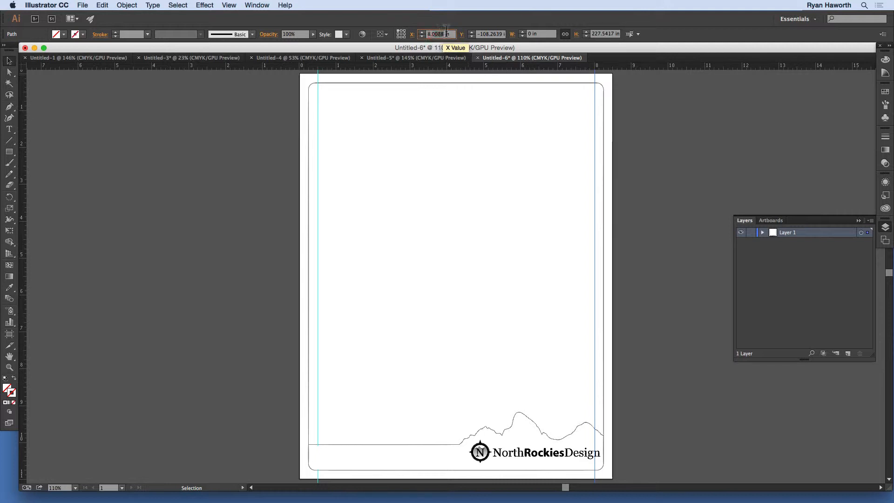
text(8.0)
key(Return)
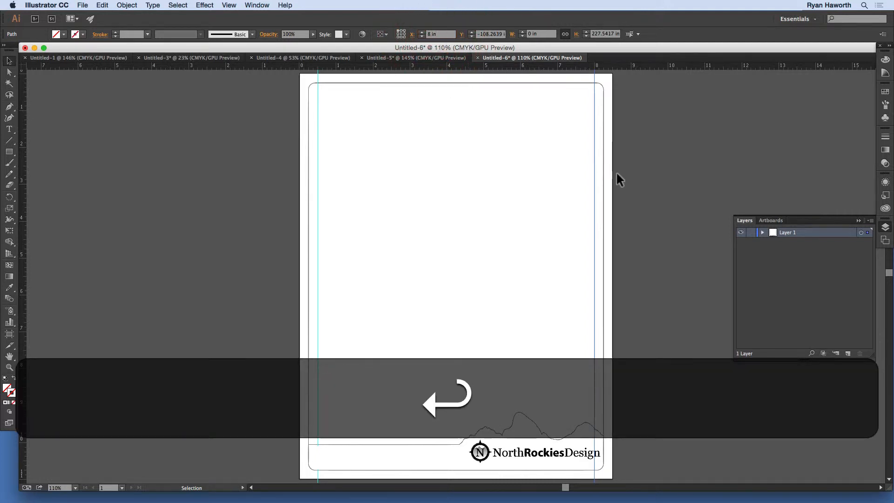
click(638, 159)
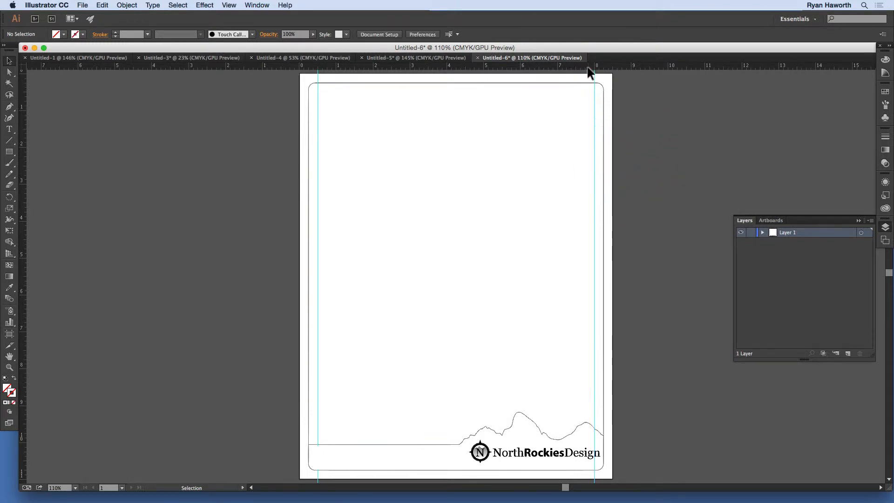
- Add a horizontal ruler guide above the bottom band and set its Y position to 9 in
drag(588, 67, 575, 412)
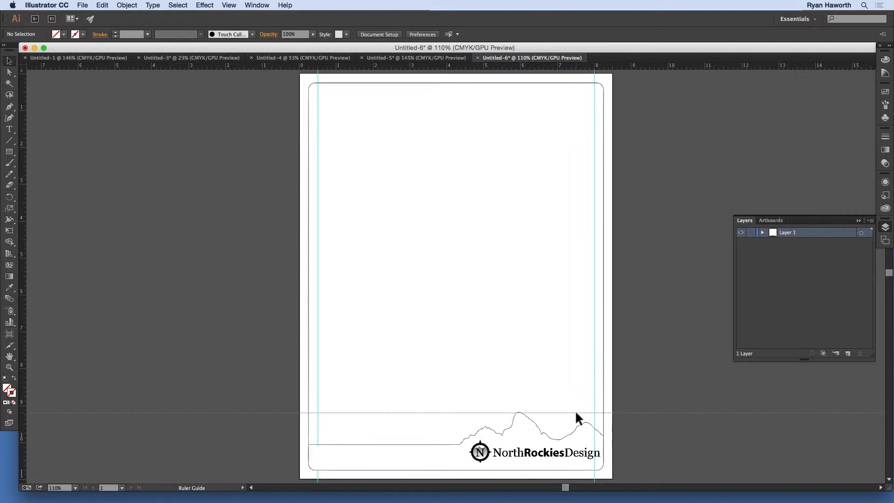
drag(574, 410, 581, 413)
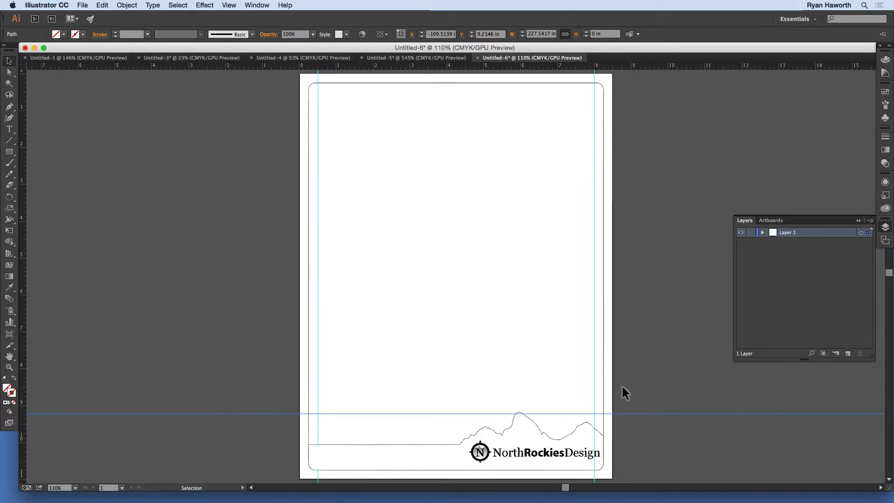
click(628, 414)
click(500, 34)
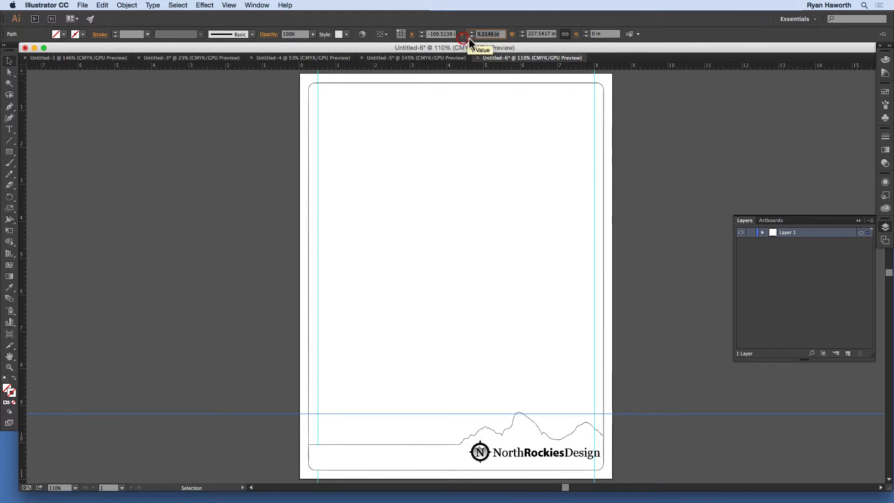
text(9 in)
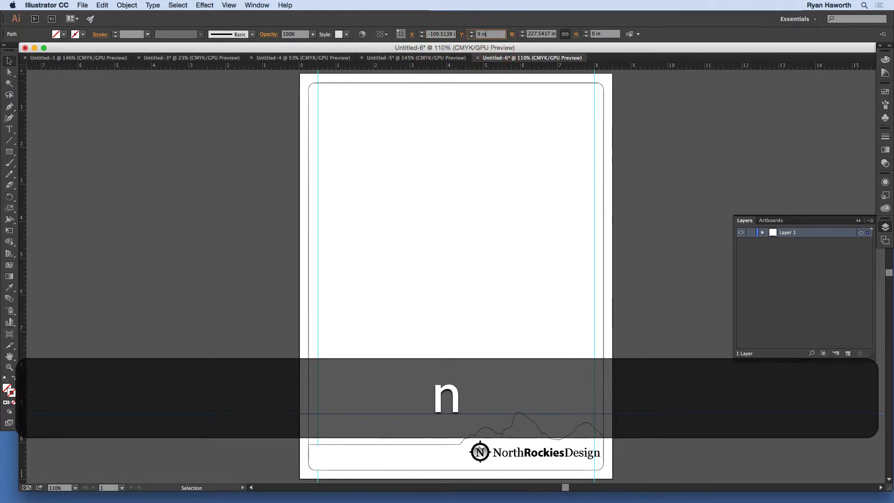
key(Return)
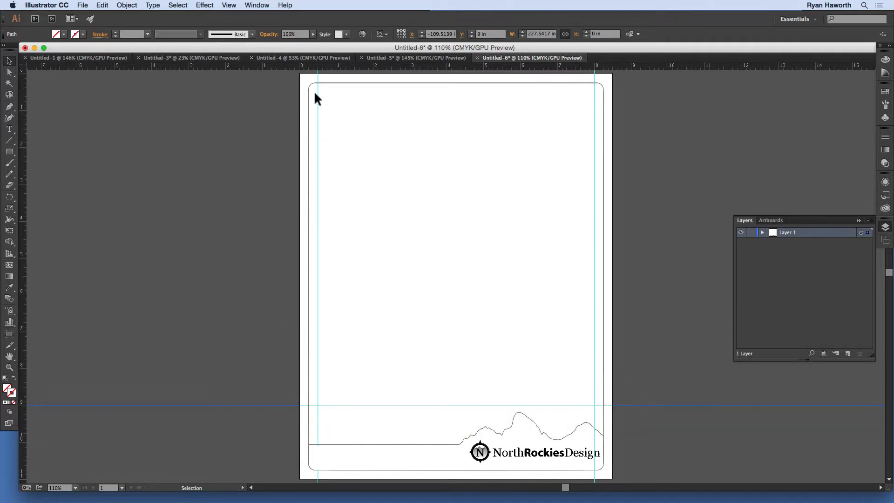
- Add a horizontal guide near the top edge and set its Y position to 0.5 in
drag(416, 70, 418, 92)
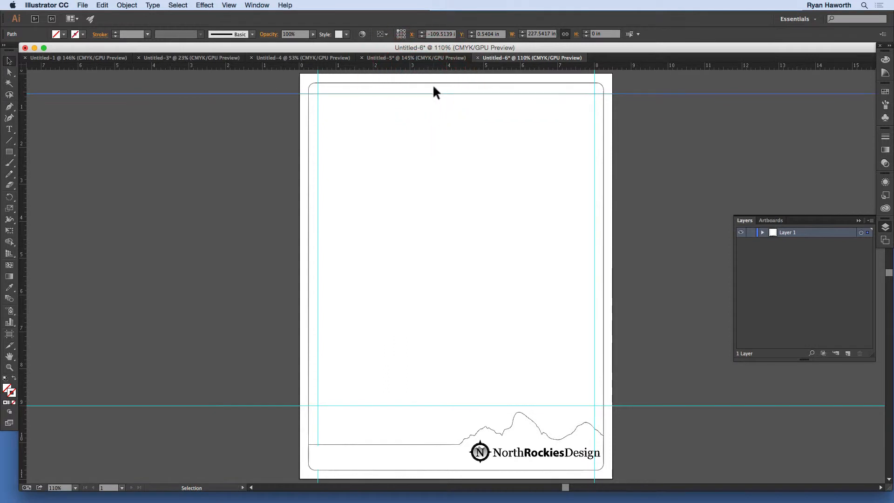
click(432, 94)
drag(486, 36, 494, 35)
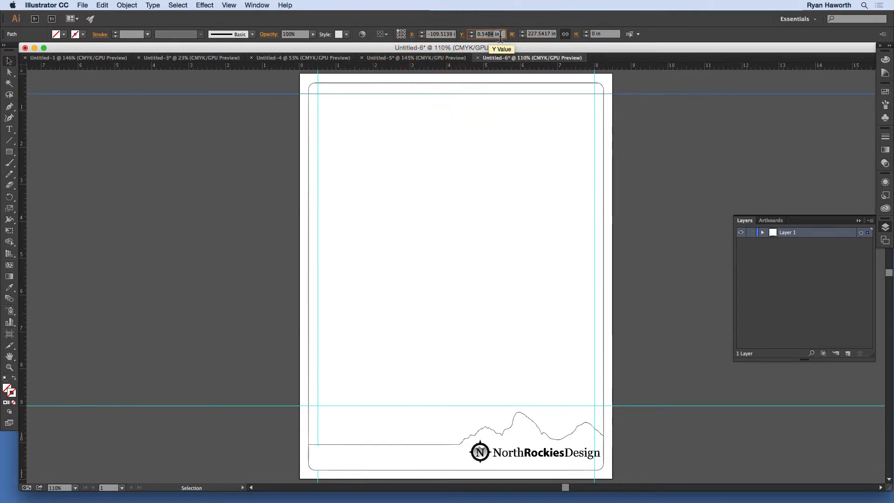
key(Return)
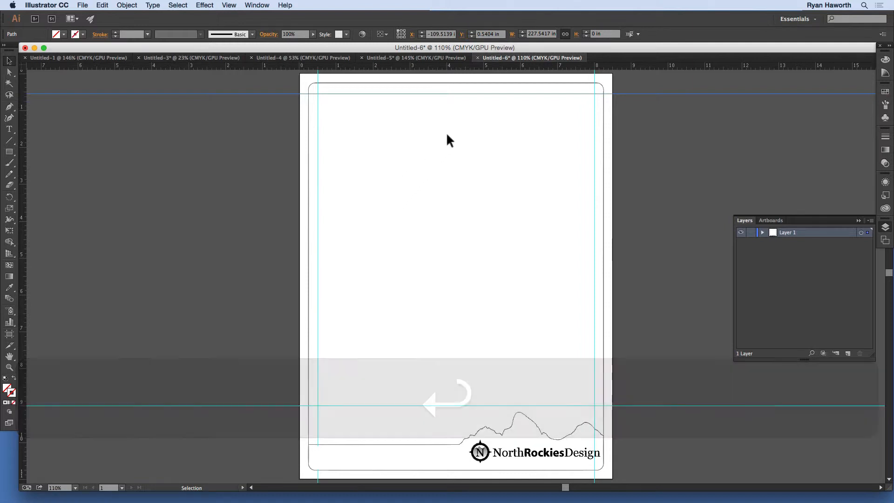
drag(494, 34, 475, 36)
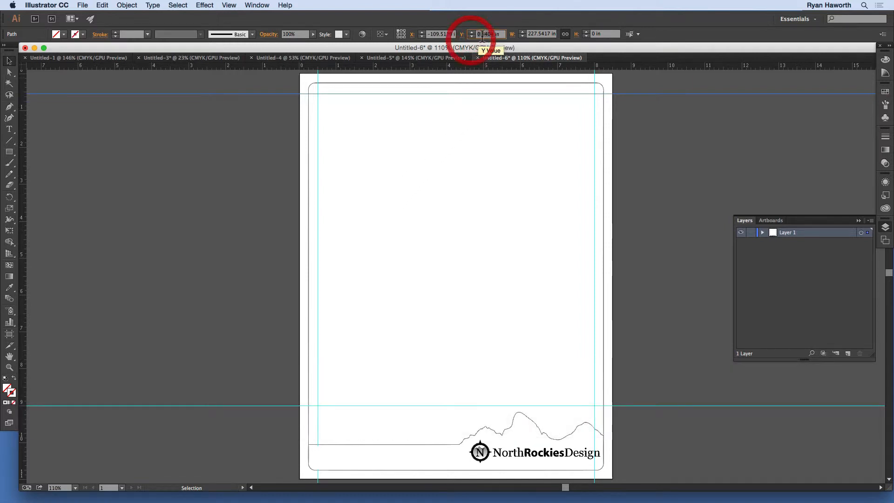
text(.5)
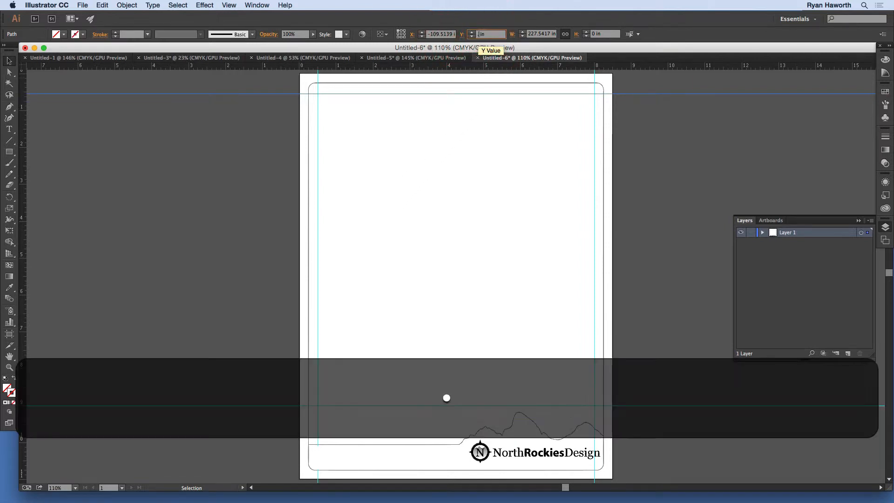
key(Return)
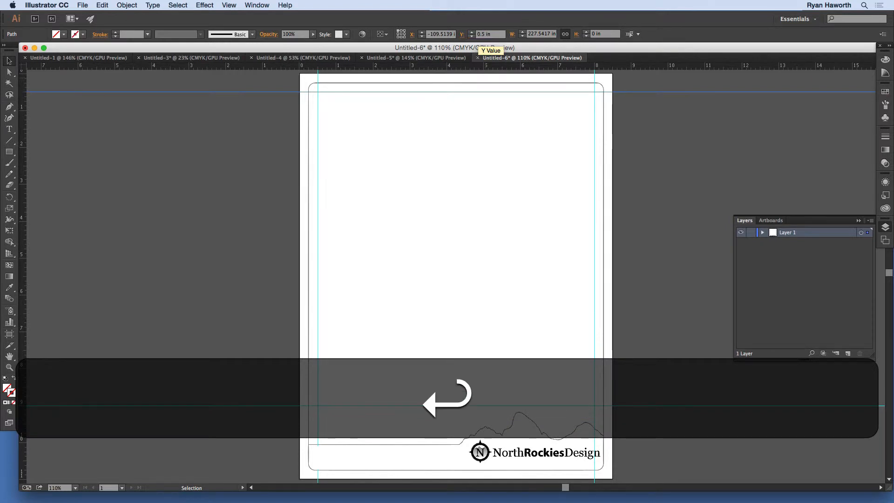
- Set the left vertical guide's X position to 0.5 in
click(317, 122)
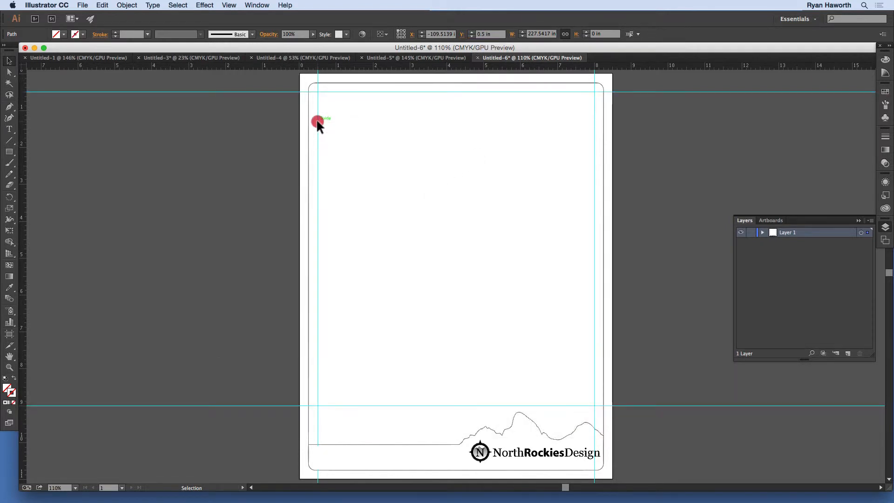
double_click(435, 34)
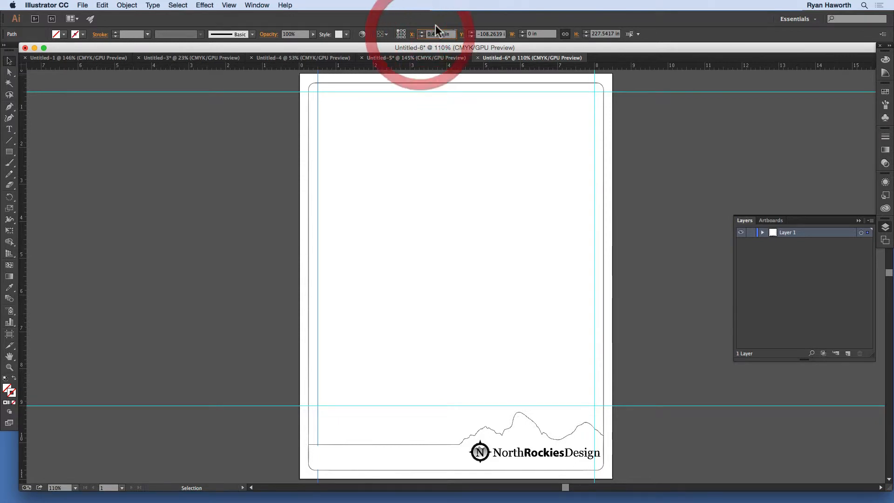
key(BackSpace)
text(.5)
key(Return)
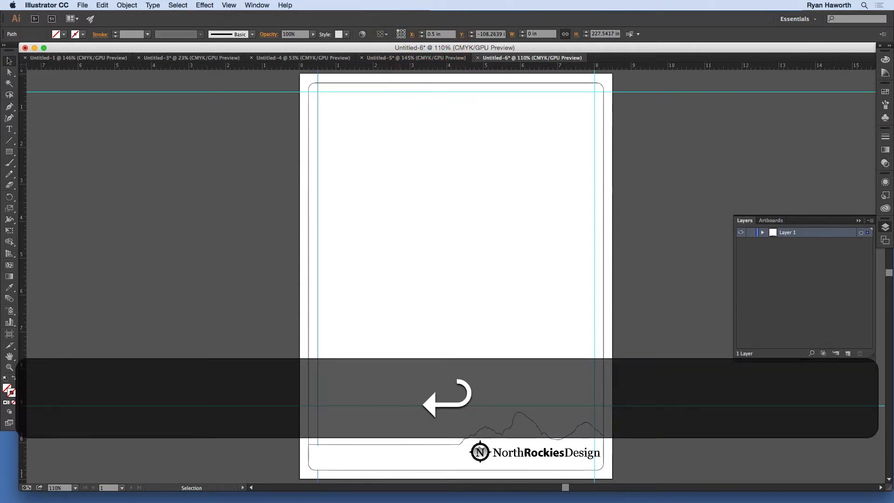
click(307, 97)
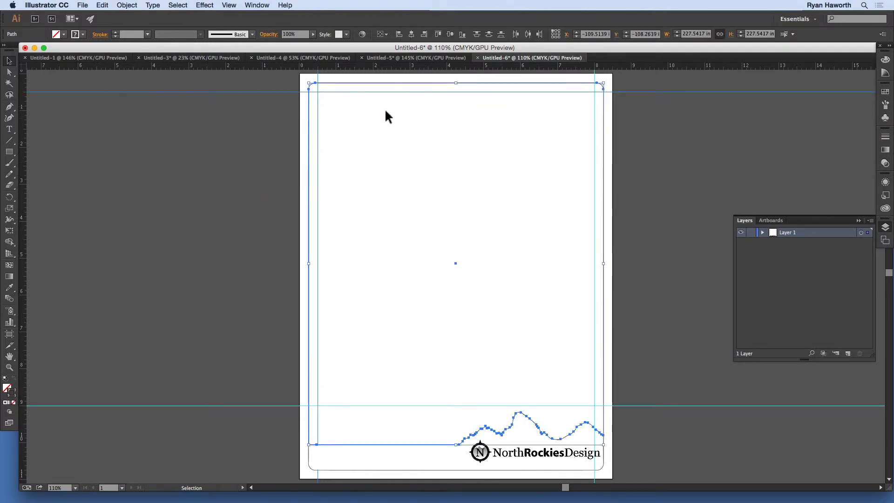
click(647, 115)
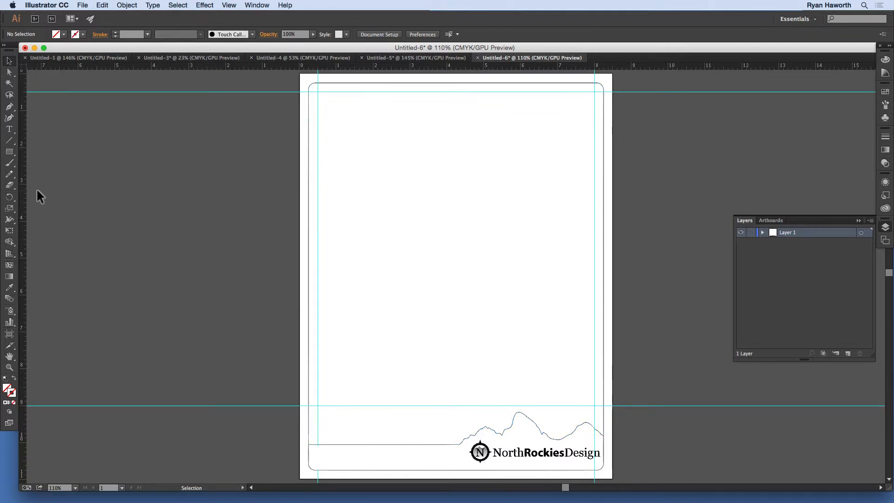
- Add two horizontal guides below the header, one at about 1.5 in and the other at Y 1.75 in
drag(446, 70, 449, 129)
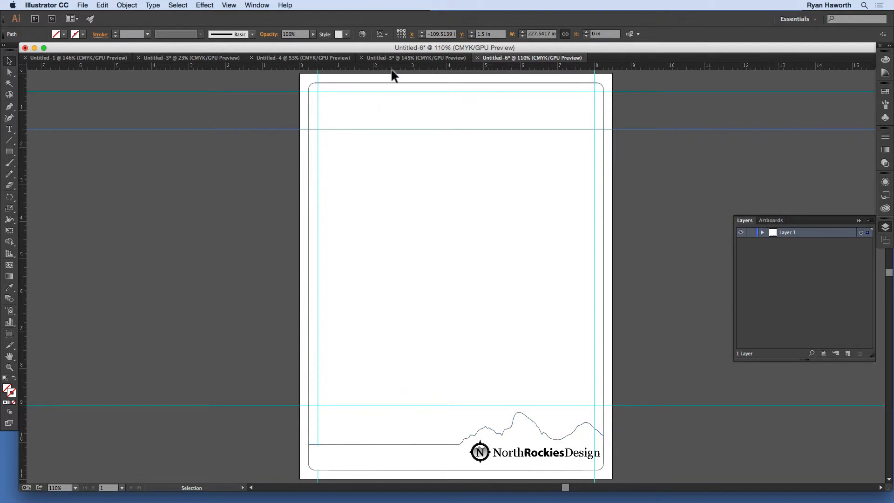
drag(395, 68, 401, 138)
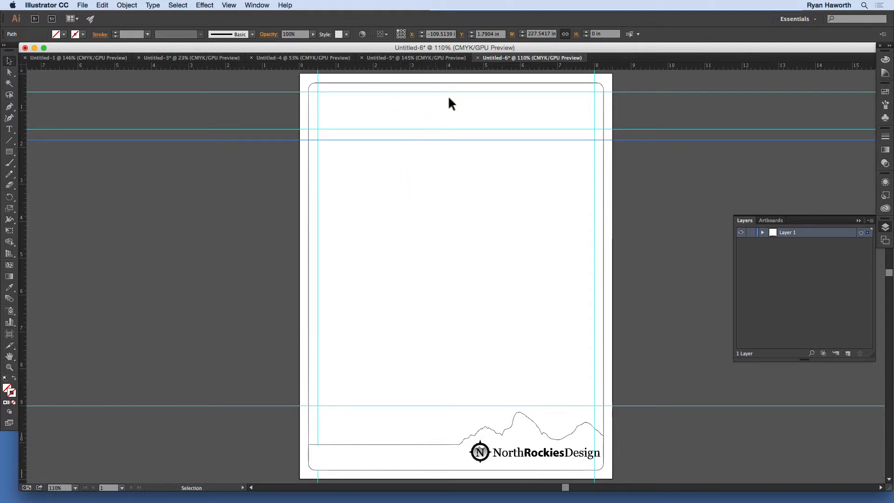
click(489, 34)
text(1.75)
key(Return)
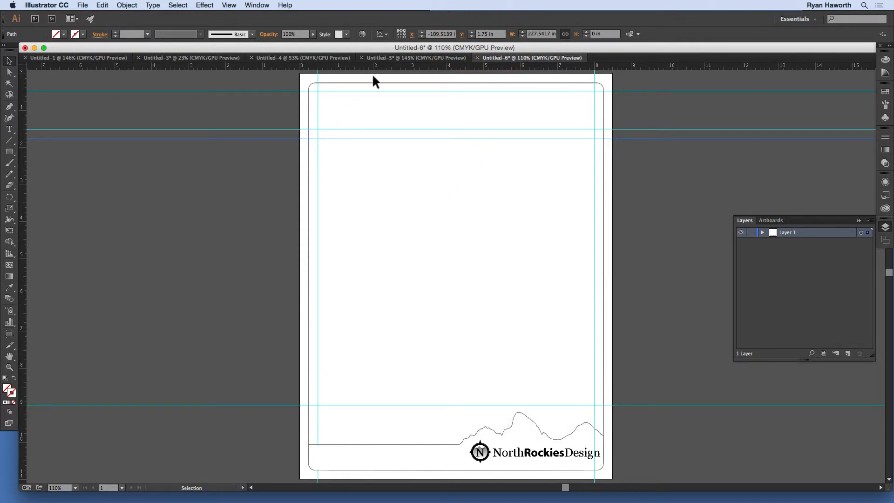
- Add a vertical guide through the page centre and set its X position to 4.5 in
drag(21, 219, 455, 164)
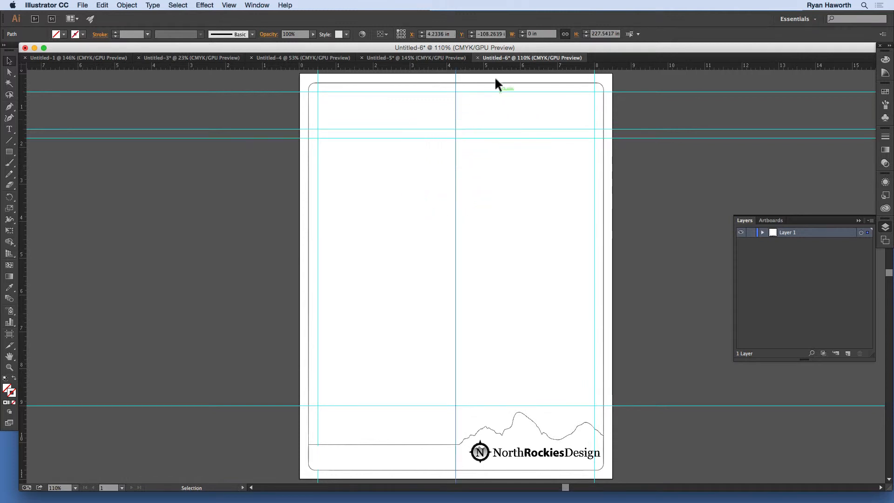
double_click(432, 34)
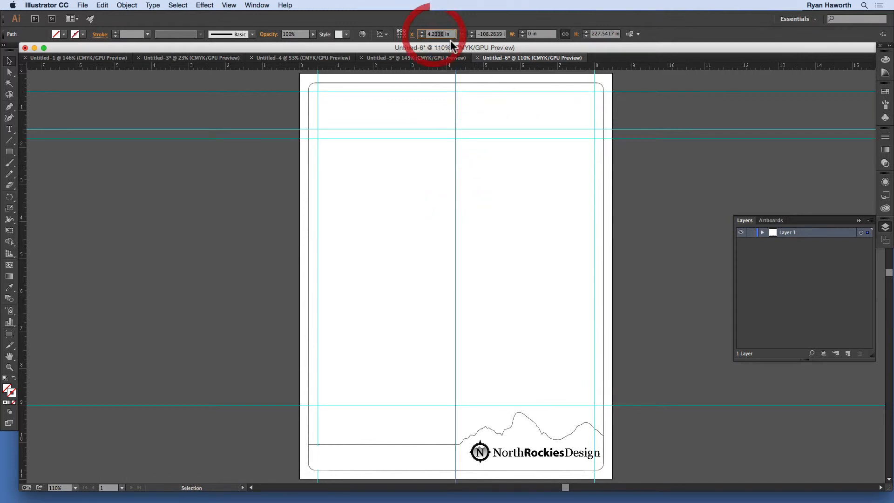
key(BackSpace)
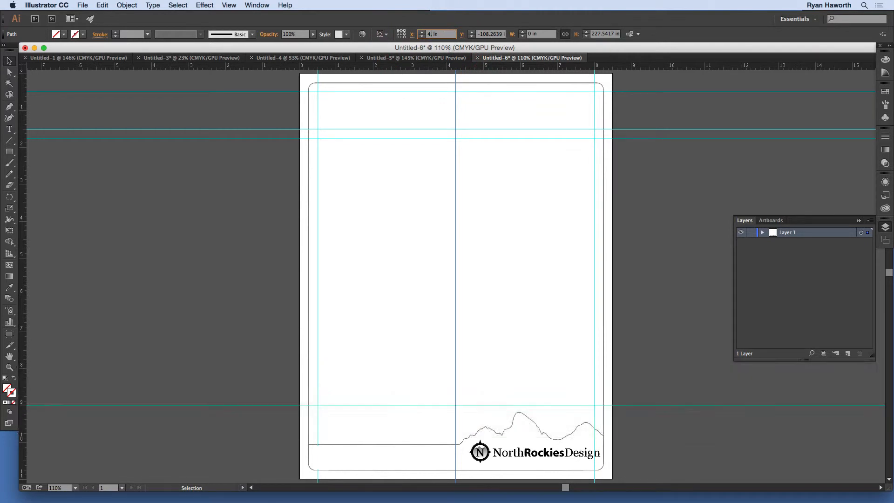
text(5)
key(Return)
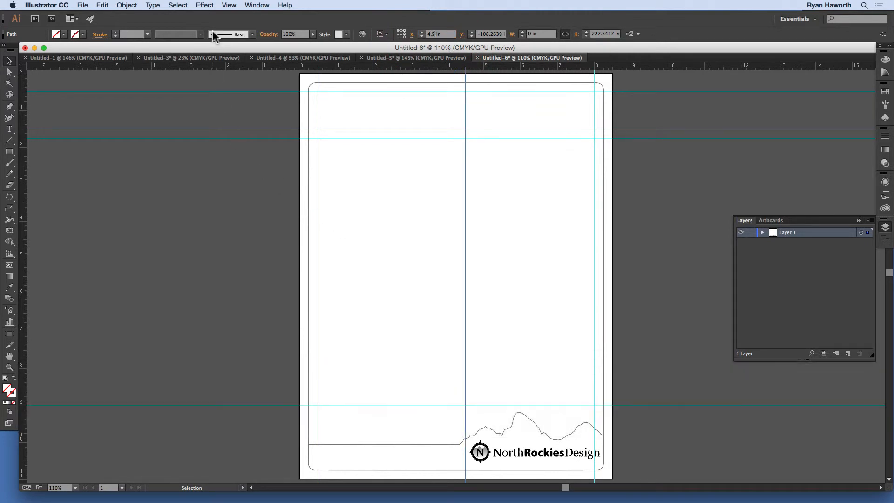
click(229, 5)
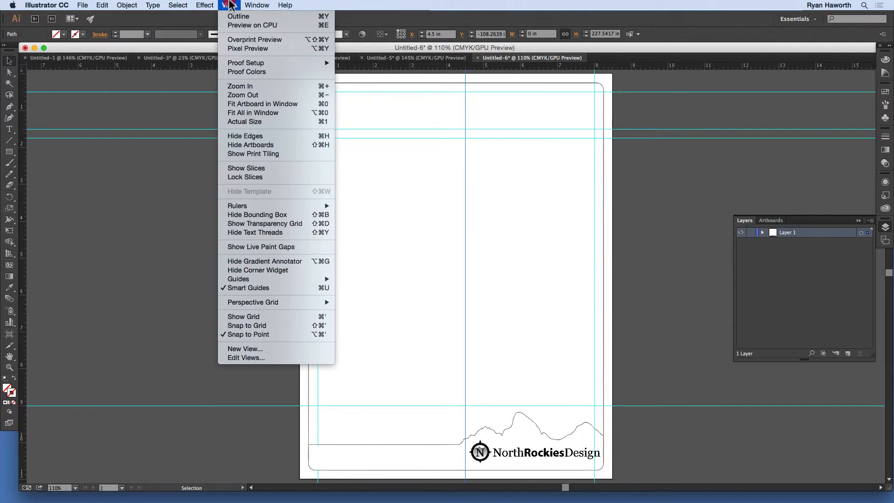
click(229, 4)
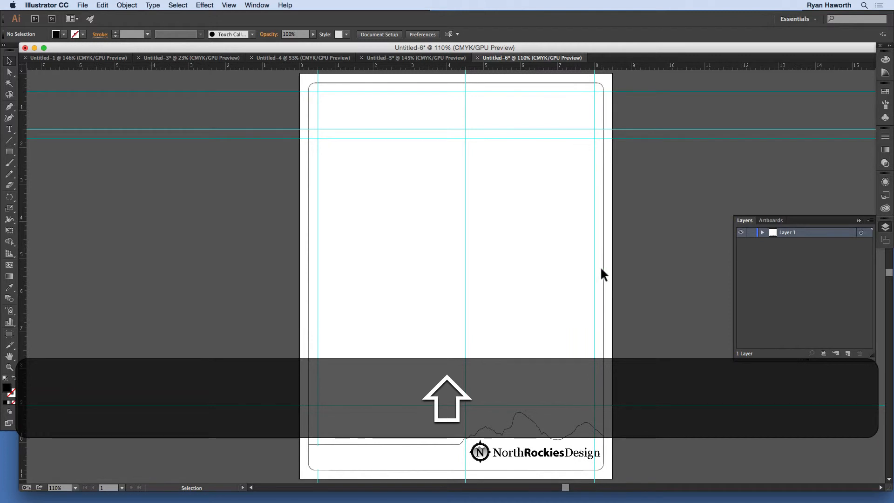
- With the Type Tool, draw an area text frame from the guide intersection at X 0.5 in, Y 1.75 in to the lower right guides
click(9, 129)
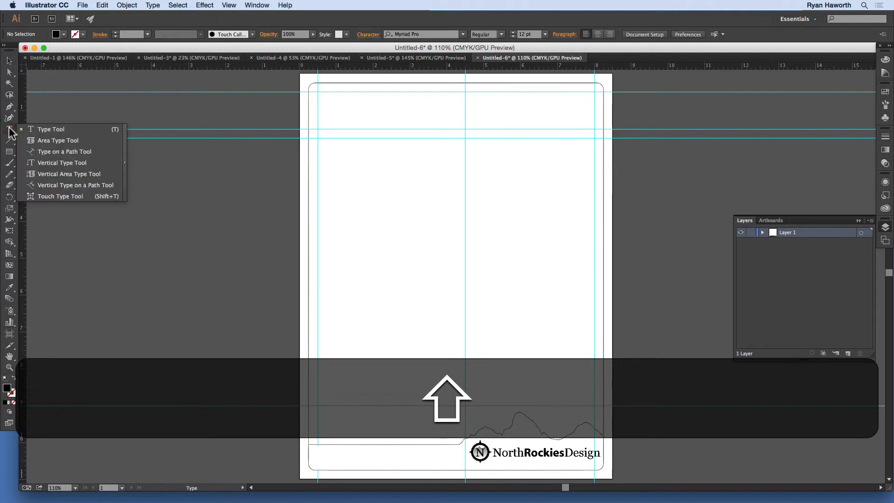
click(97, 129)
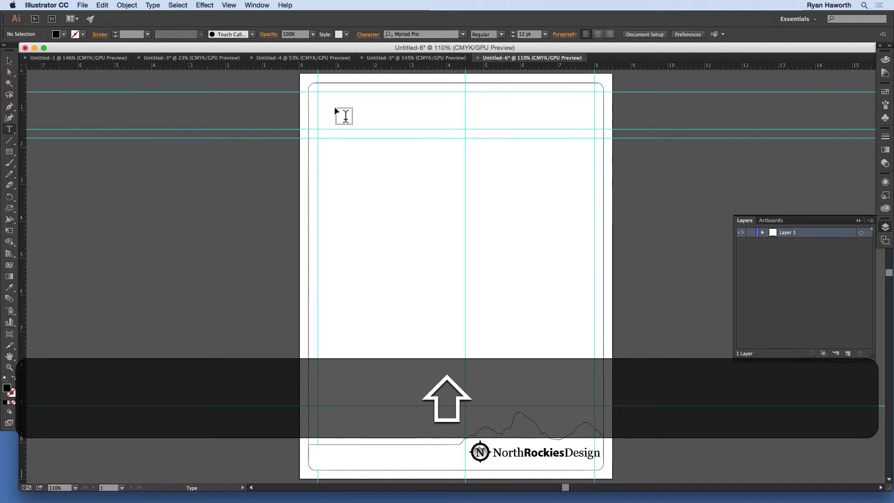
drag(318, 138, 594, 409)
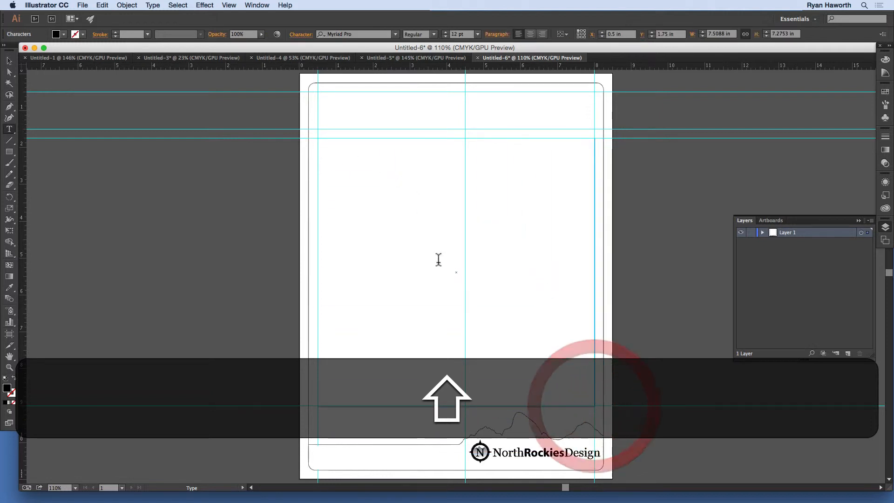
- Set the area text frame to 3 columns in Area Type Options, previewing the change
right_click(371, 182)
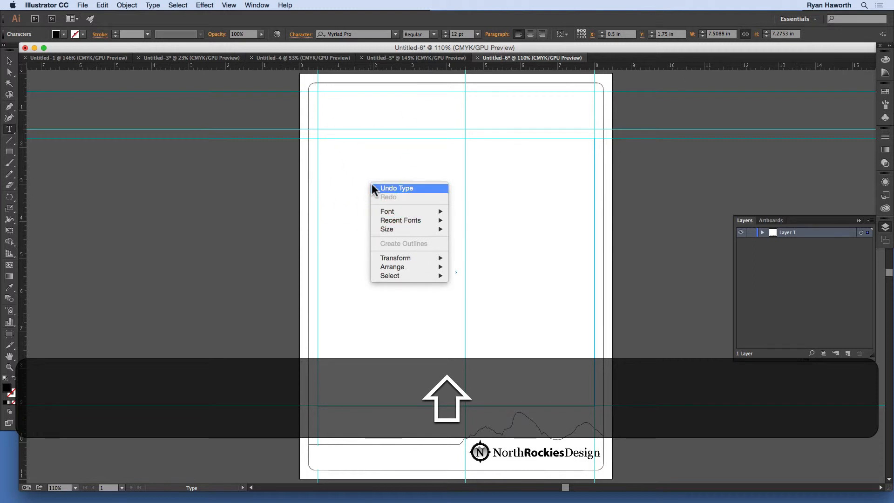
click(355, 178)
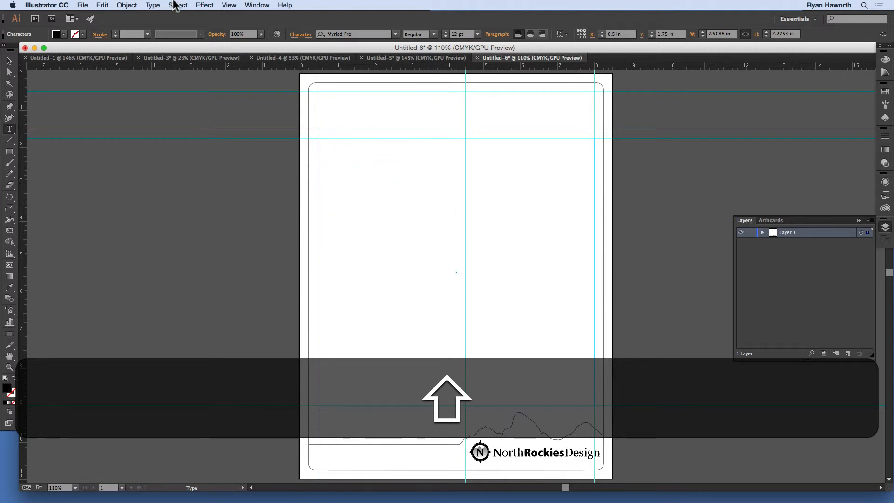
click(152, 5)
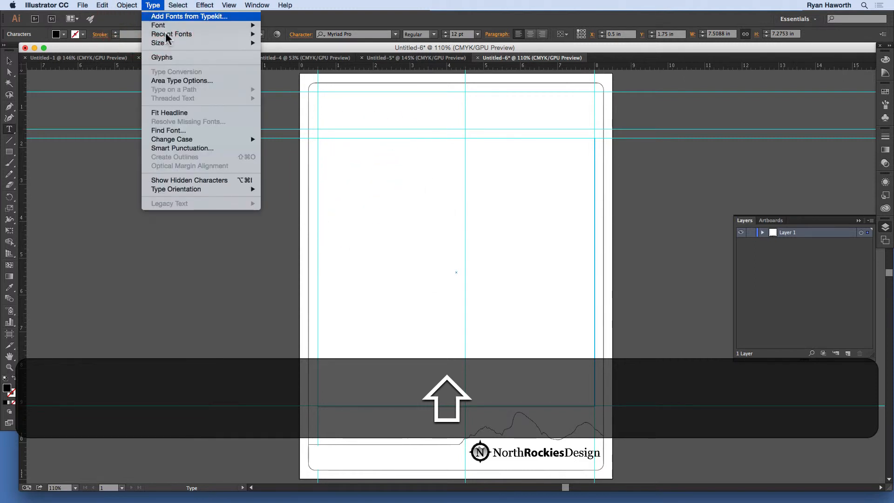
click(194, 83)
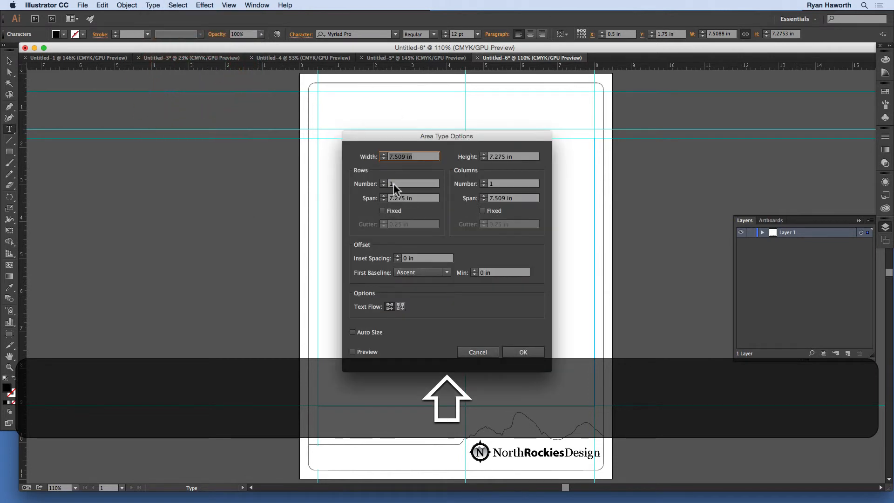
click(484, 182)
click(484, 182)
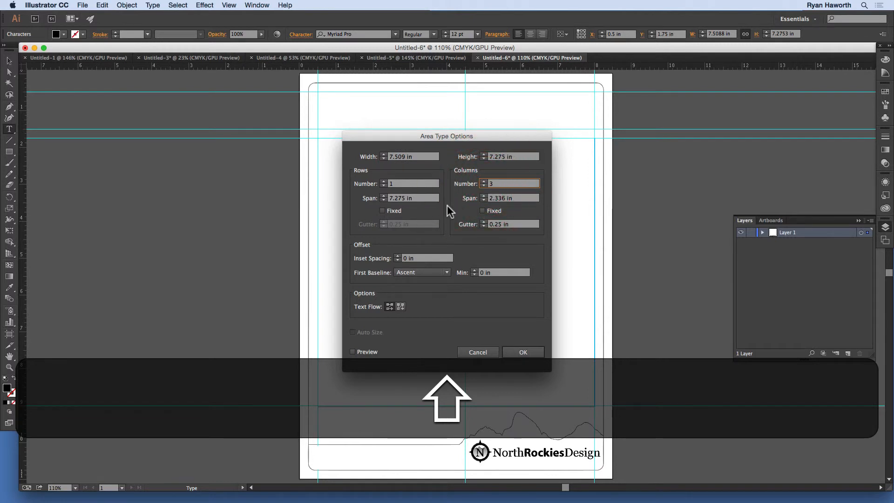
click(368, 352)
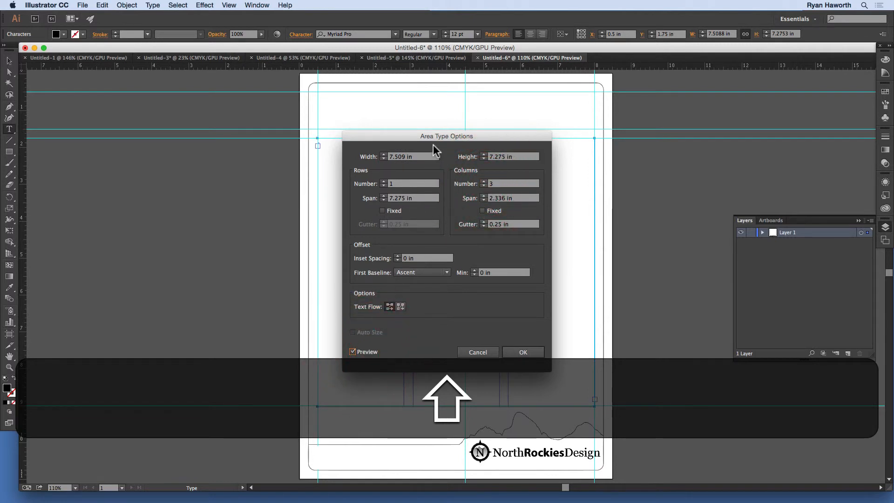
drag(450, 136, 733, 110)
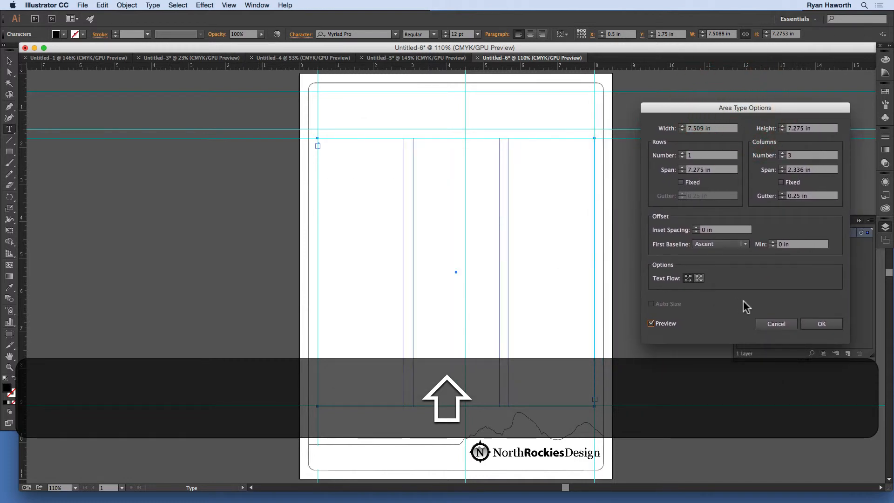
click(810, 325)
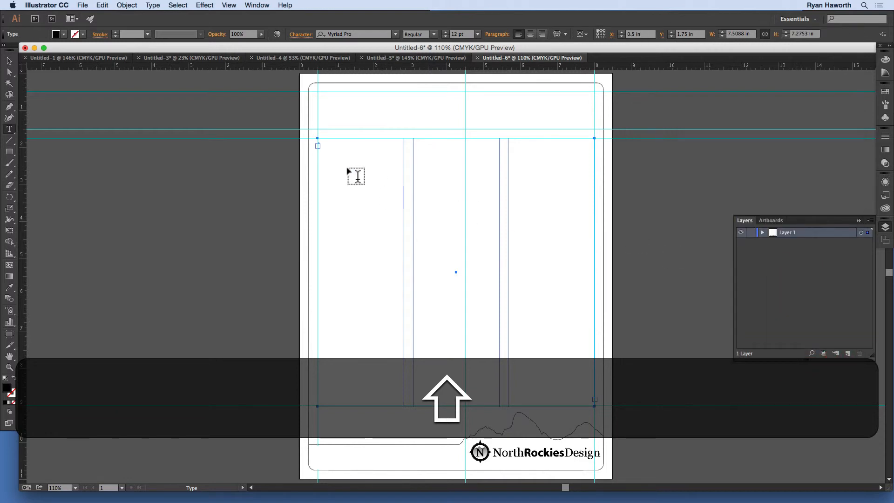
- Place the cursor in the first column of the frame and type a line of placeholder text
click(342, 162)
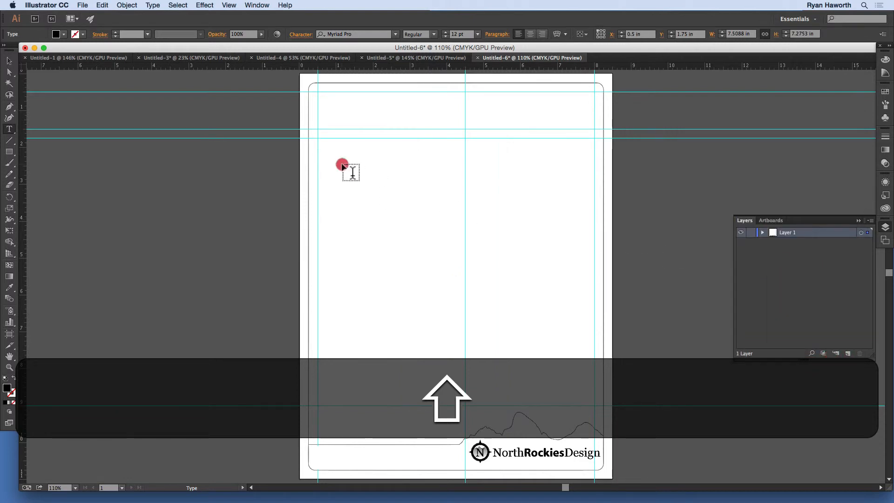
click(323, 143)
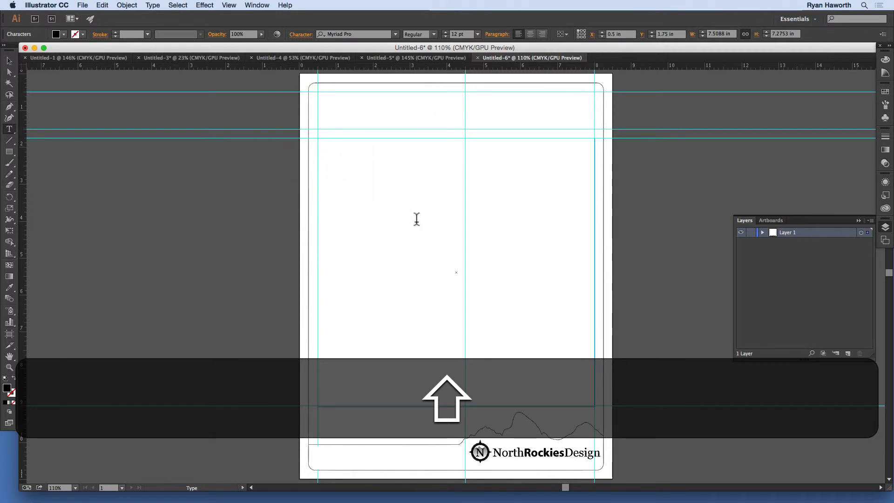
text(ASJFHGSD KJFHGA SDJFHKGAS D)
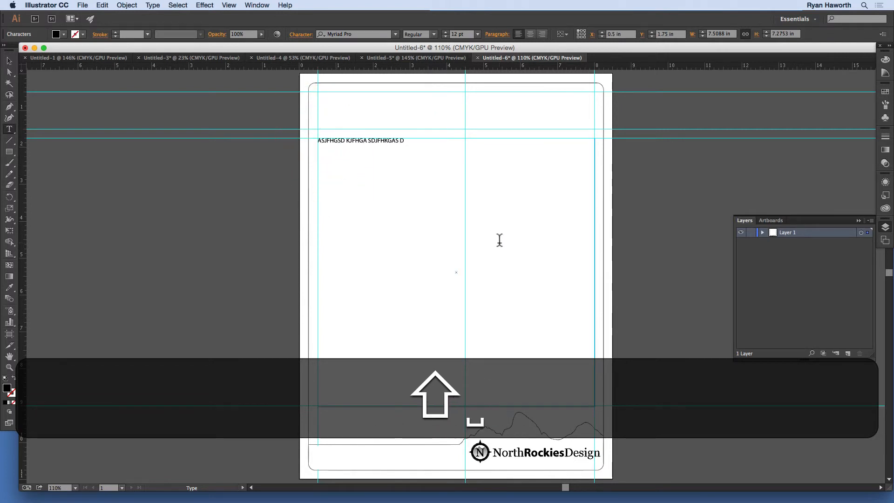
text(LXFJKHGZDS XLCVKHJGZ XCLVKJDGLVKJVLKJZDH GLVKJDZHZ)
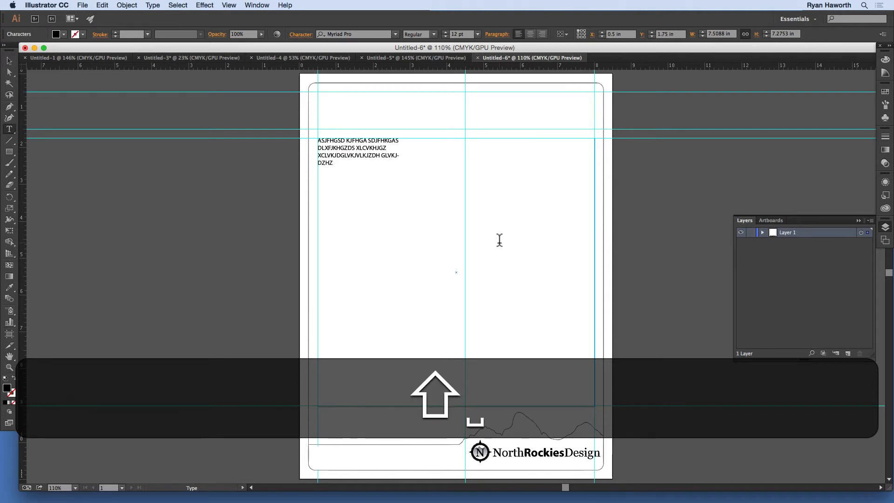
- Copy the placeholder text and paste it repeatedly until it fills all three columns
key(shift+super+a)
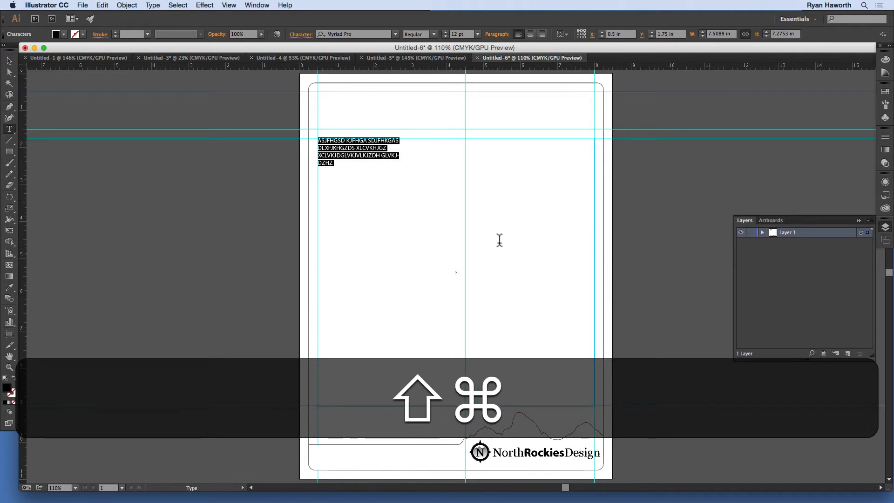
key(super+c)
key(super+v)
key(super+v)
key(super+v)
key(super+v)
key(super+v)
key(super+v)
key(super+v)
key(super+v)
key(super+v)
key(super+v)
key(super+v)
key(super+v)
key(super+v)
key(super+v)
key(super+v)
key(super+v)
key(super+v)
key(super+v)
key(super+v)
key(super+v)
key(super+v)
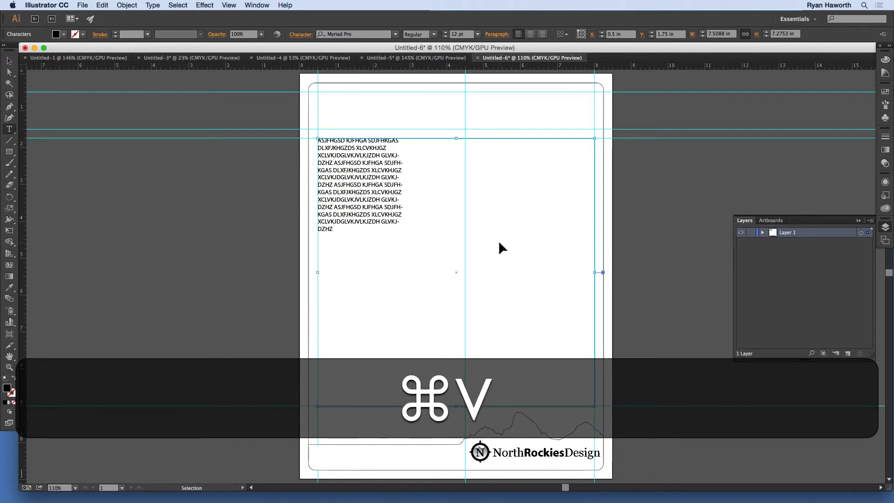
key(super+v)
key(super+v)
key(super+v)
key(super+v)
key(super+v)
key(super+v)
key(super+v)
key(super+v)
key(super+v)
key(super+v)
key(super+v)
key(super+v)
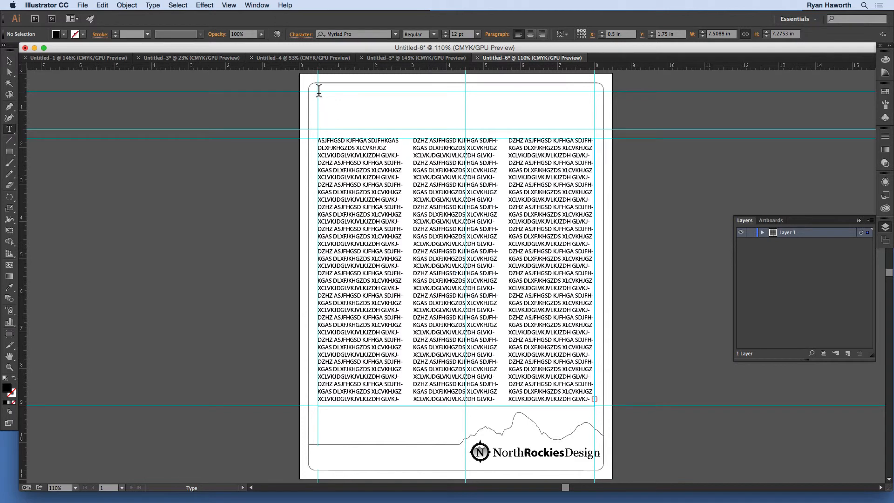
- Draw a header text frame from the top-left margin guides across the page, about 7.5 in wide and 1 in tall
drag(318, 90, 414, 109)
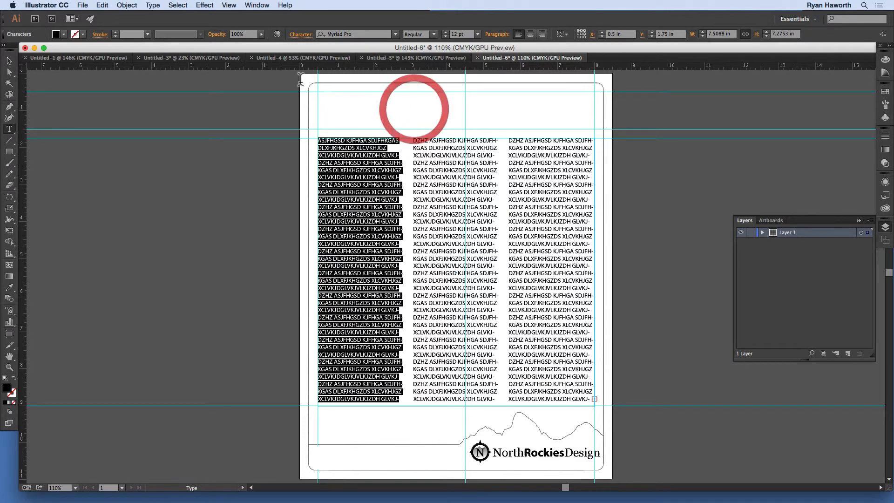
super+click(309, 143)
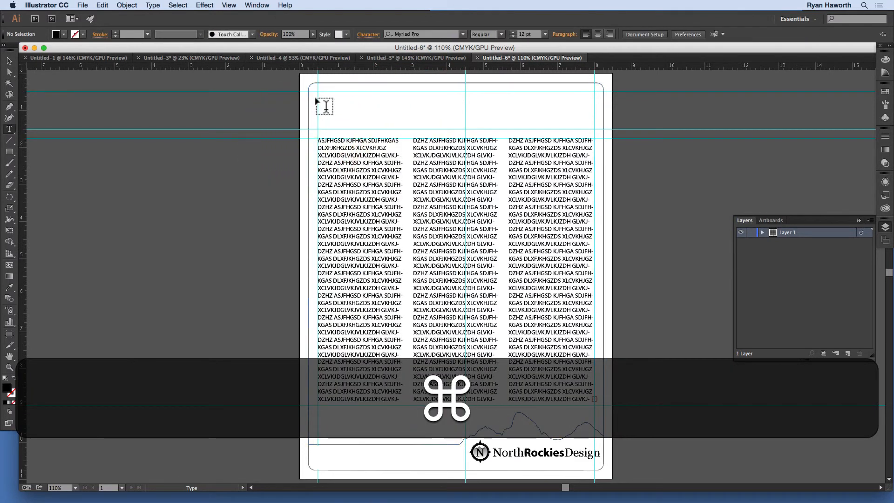
drag(320, 94, 595, 132)
- Set the header frame's font to Georgia Bold
click(361, 34)
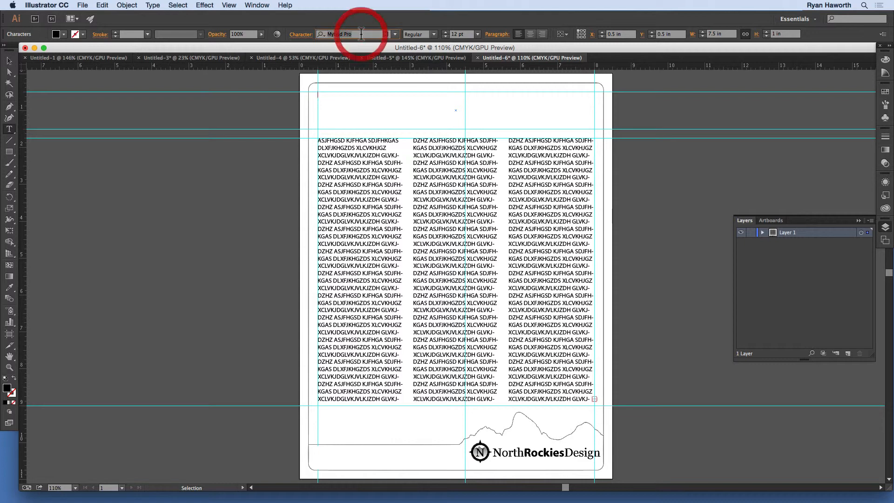
text(georgi)
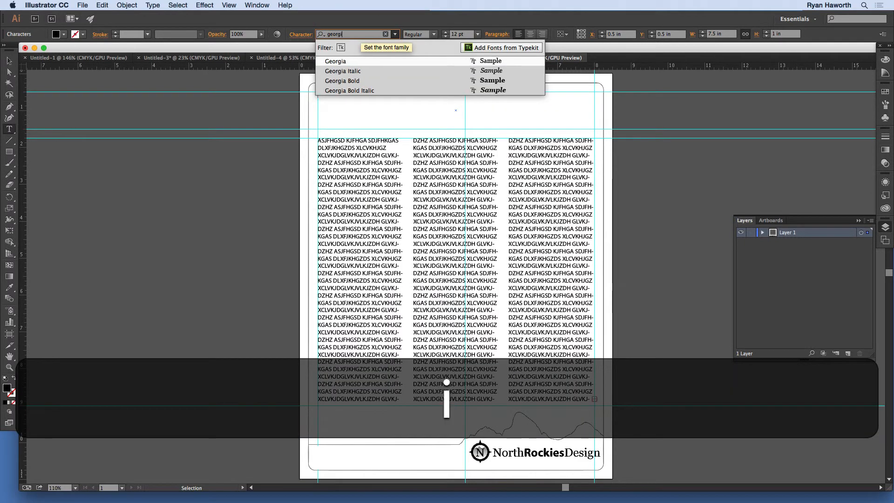
text(a)
key(Return)
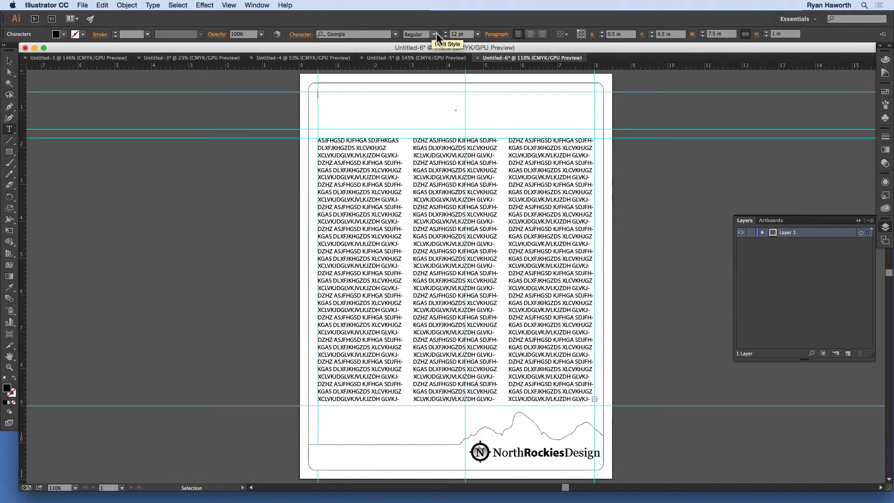
click(434, 35)
click(424, 65)
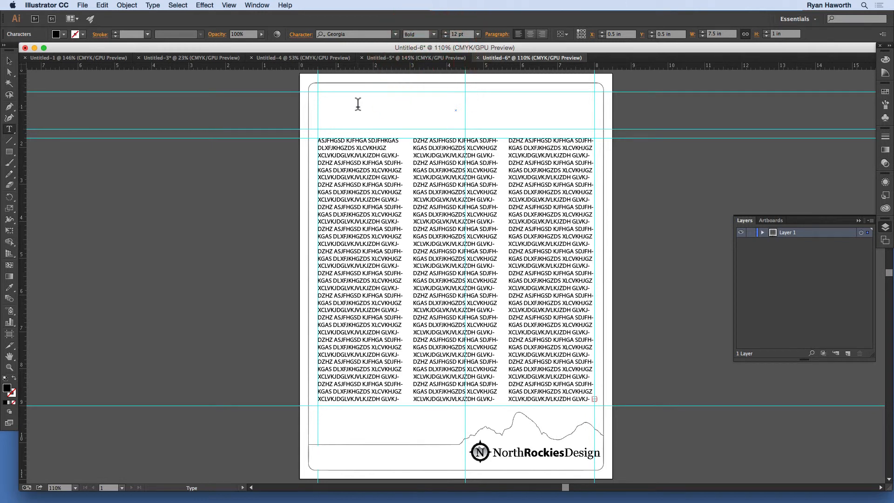
- Type "The Headline" in the header frame, set it to 60 pt, and deselect it
text(The )
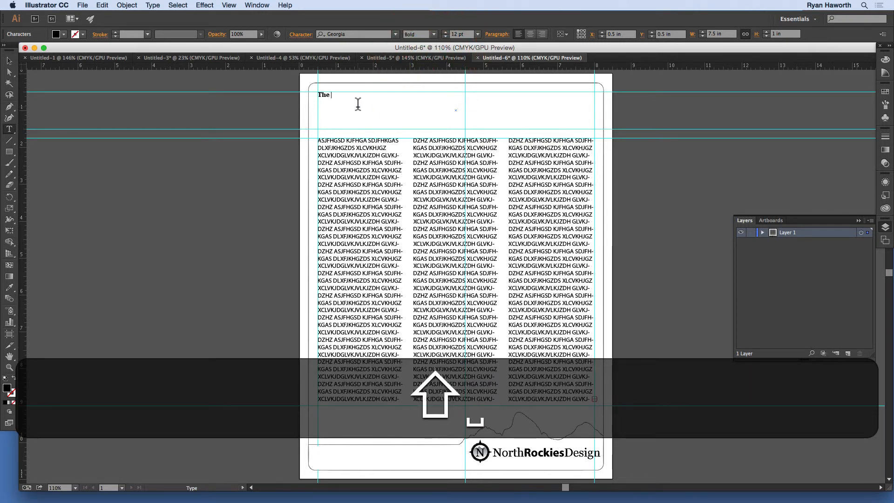
text(Headline)
key(shift+Up)
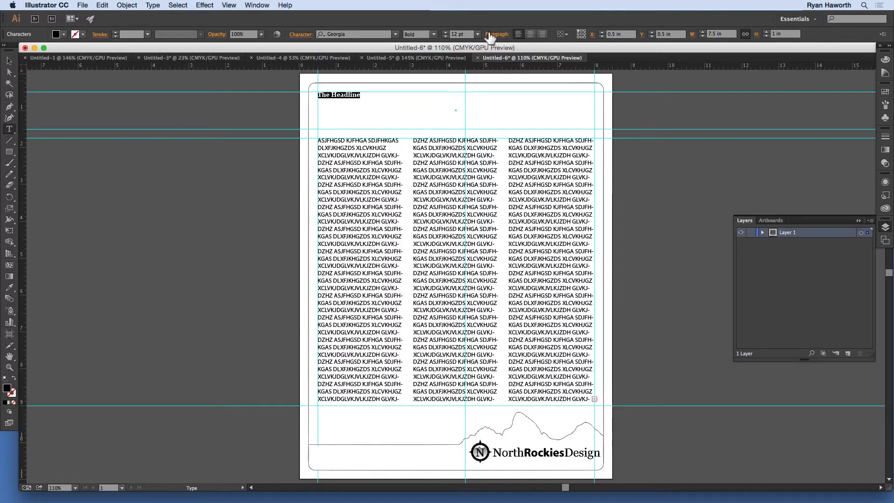
click(476, 34)
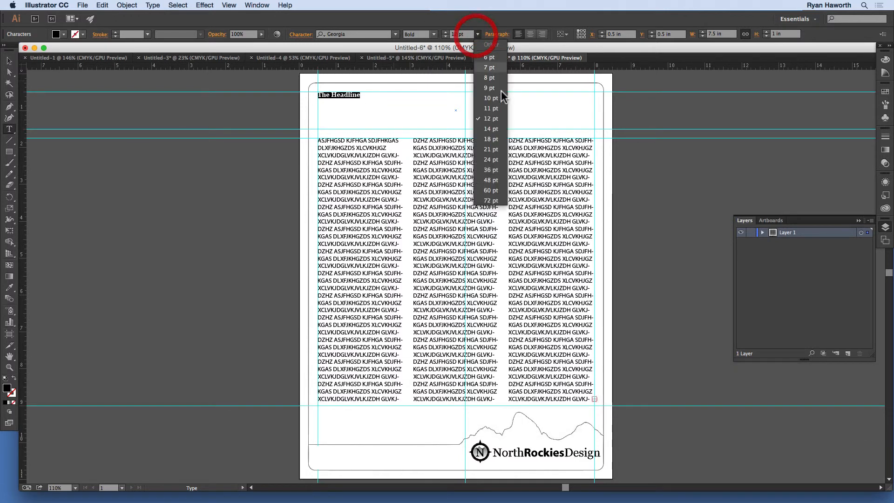
click(495, 193)
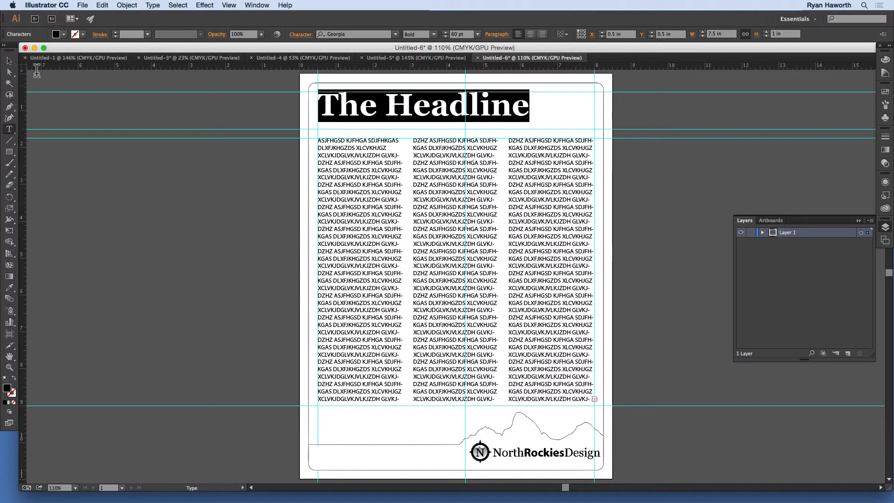
click(9, 60)
click(279, 91)
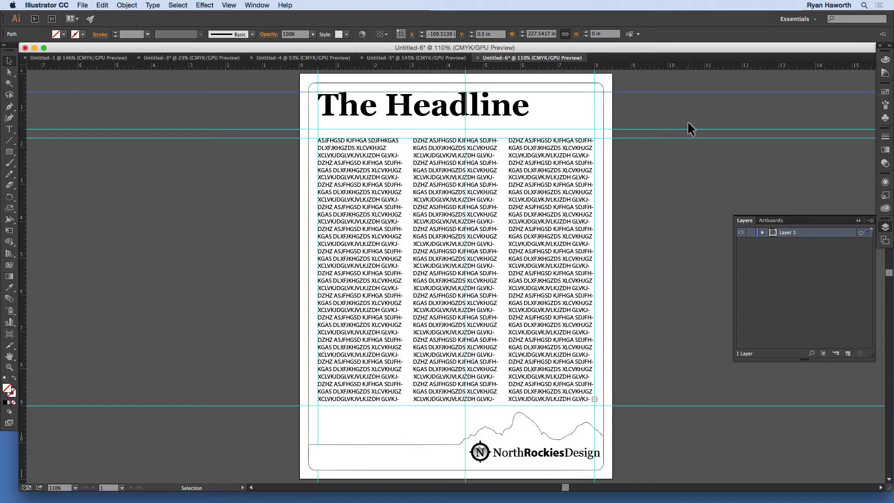
- Save the document as an Illustrator template named Letterhead-template in the Adjunct > Module 7 folder
click(85, 5)
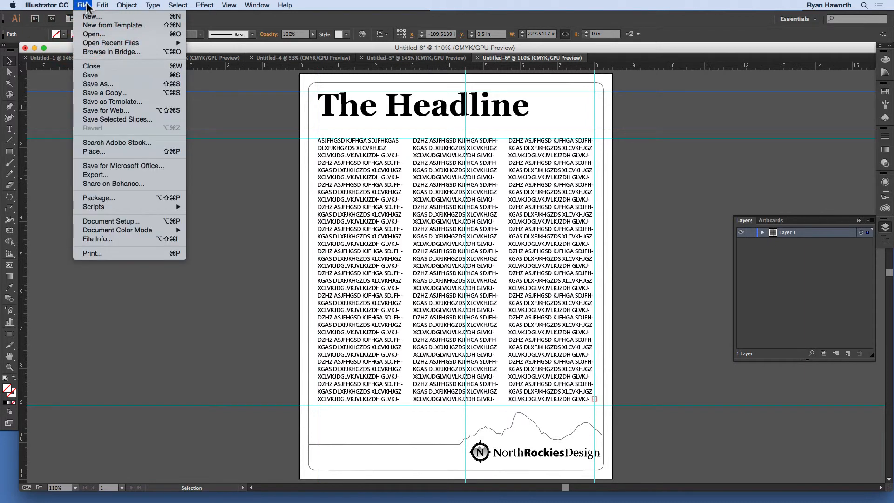
click(121, 100)
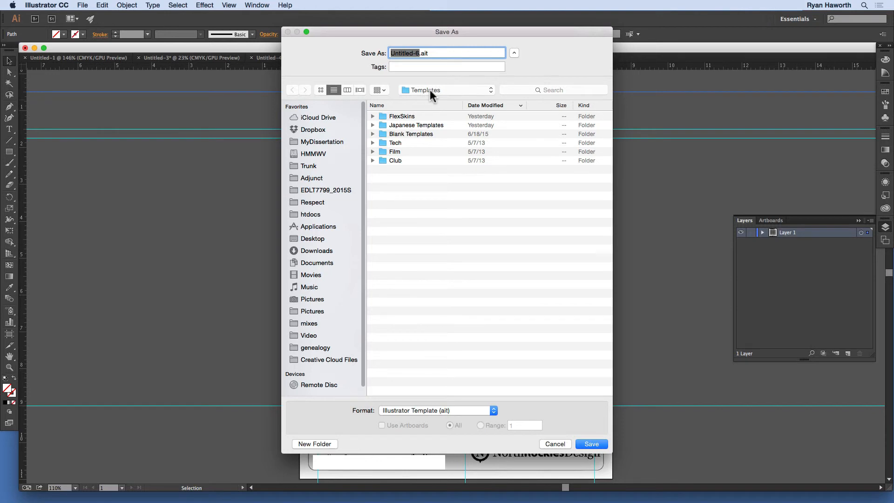
click(311, 177)
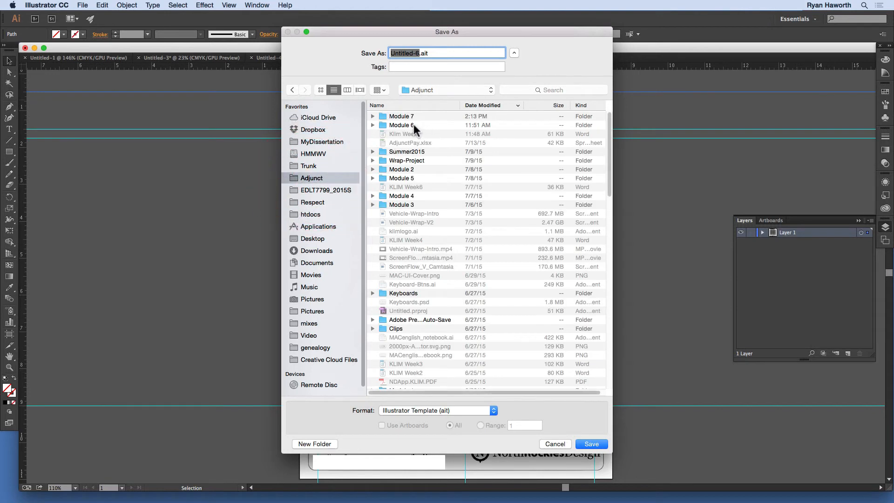
double_click(403, 116)
drag(419, 52, 304, 64)
text(Letterhead)
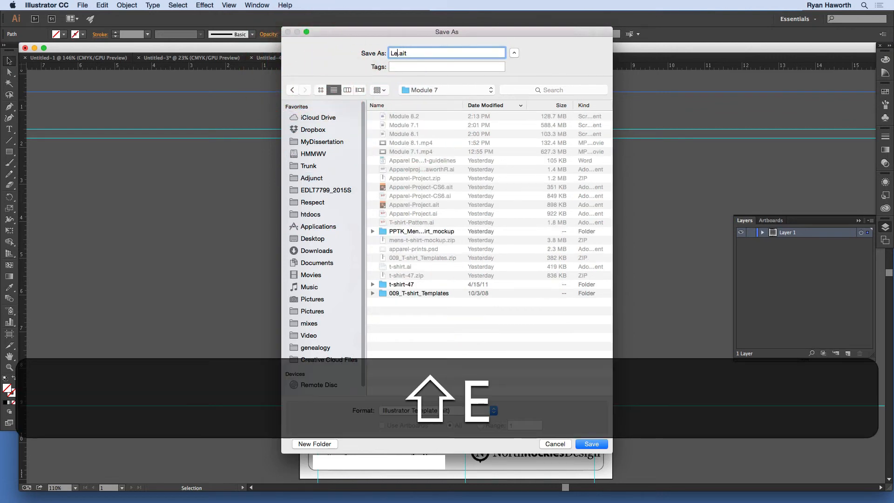
text(-template)
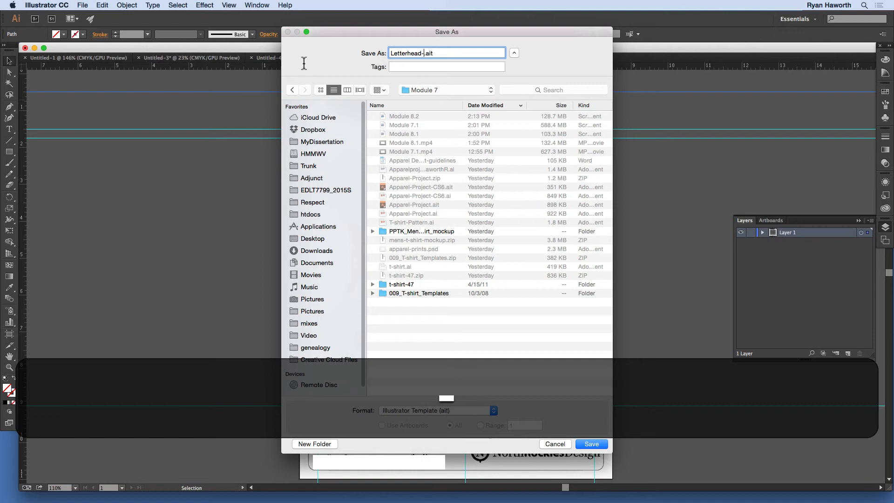
key(Return)
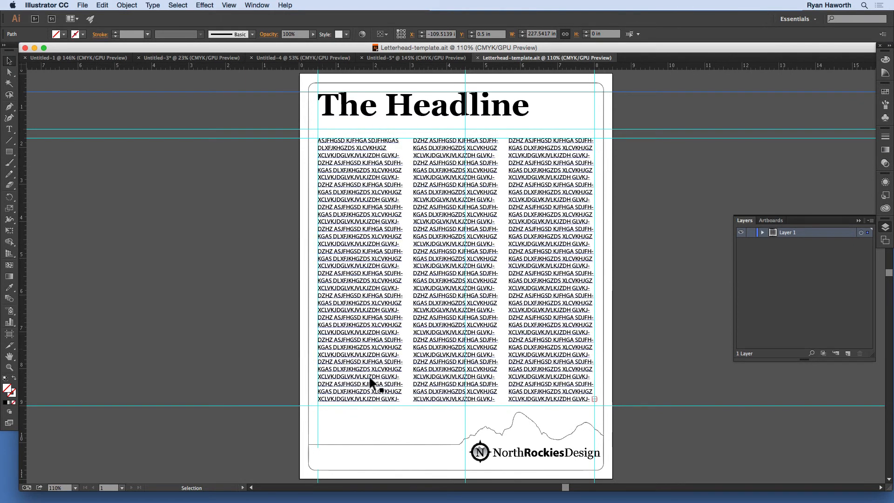
- Close the template and create a new document from Letterhead-template.ait in Module 7
click(477, 57)
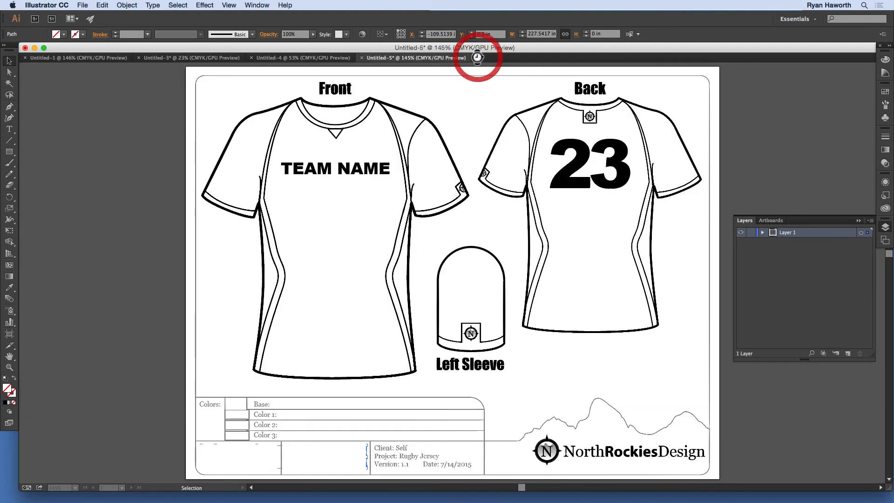
click(125, 10)
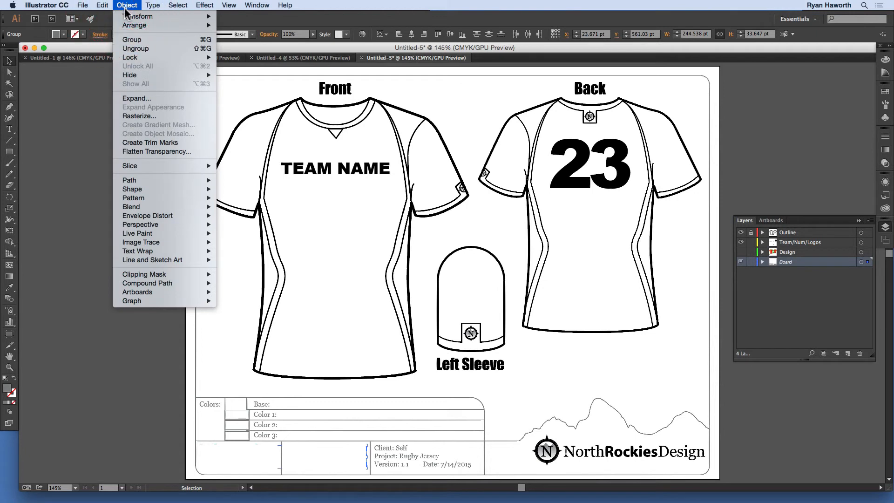
click(86, 6)
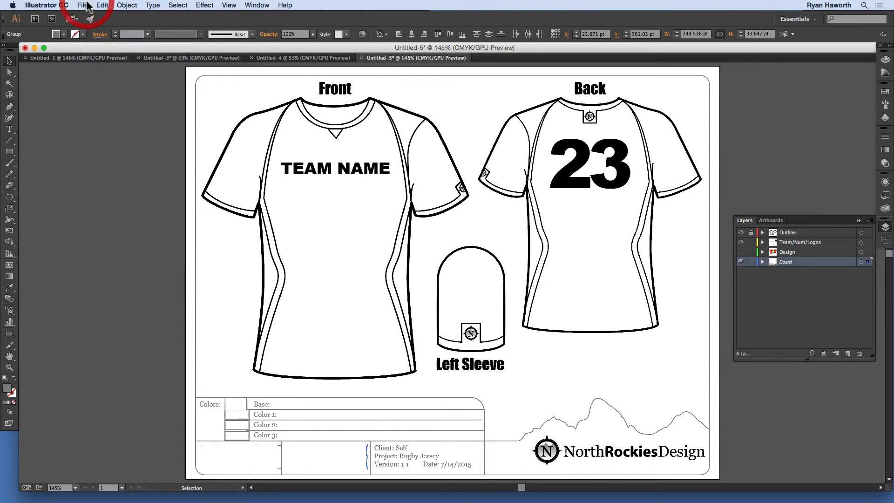
click(86, 5)
click(94, 26)
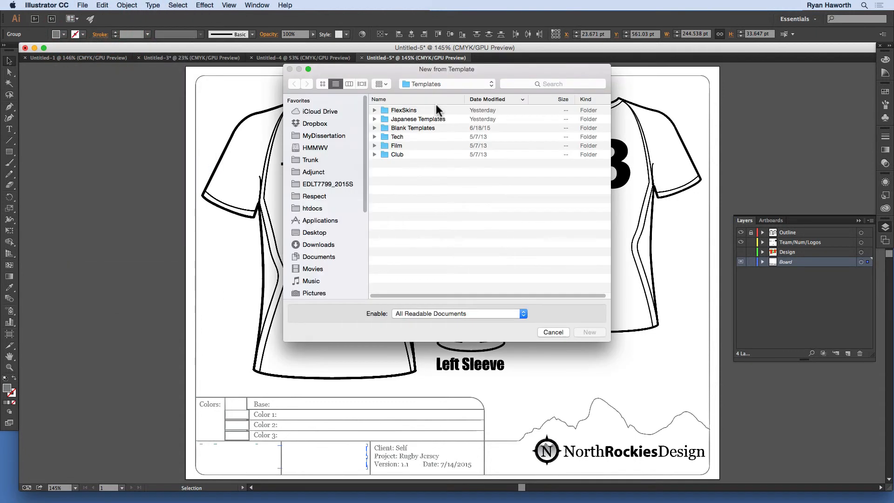
click(314, 171)
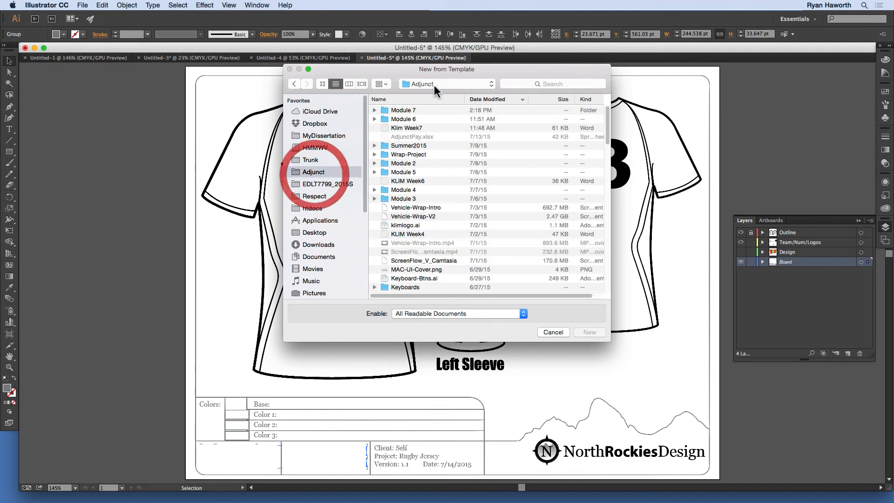
double_click(412, 110)
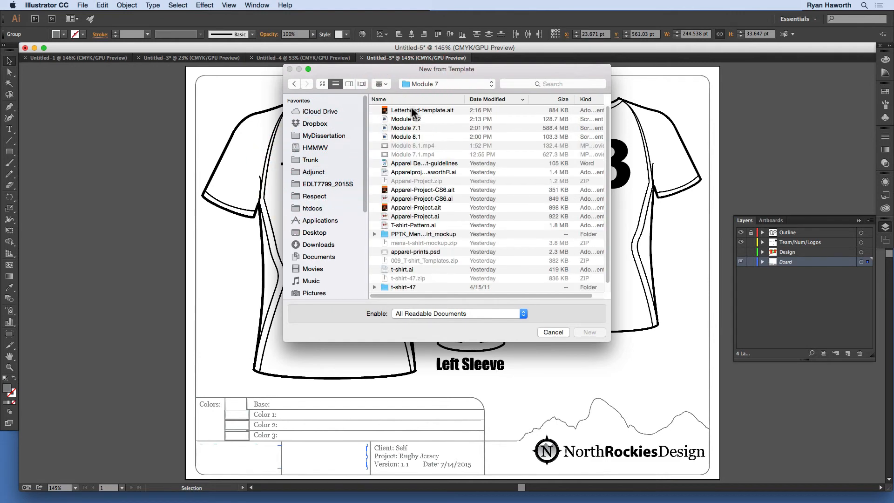
double_click(412, 110)
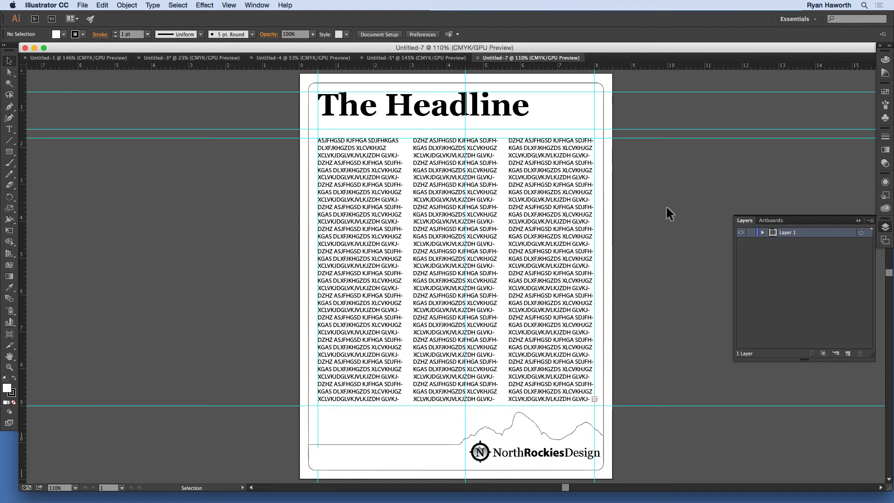
- Open the Swatches panel
click(885, 92)
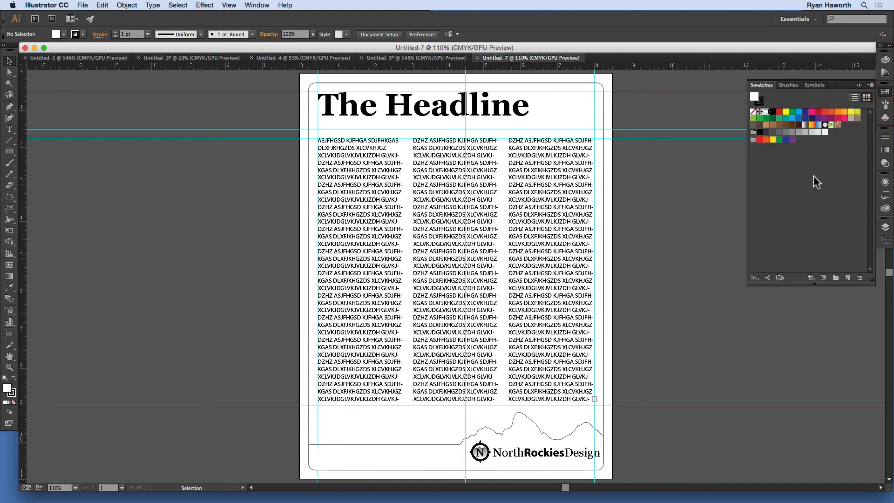